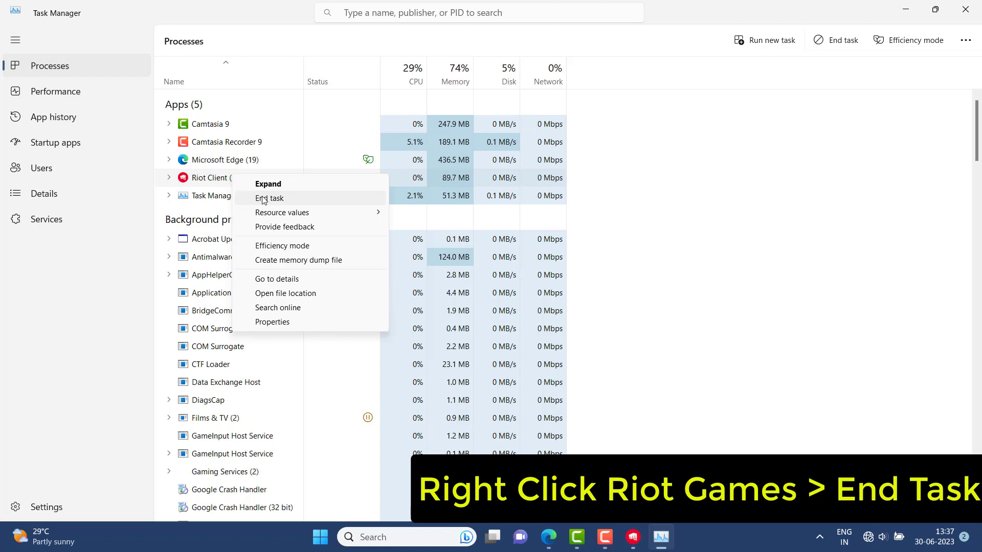
End the Riot Client task and close Task Manager
left_click(263, 199)
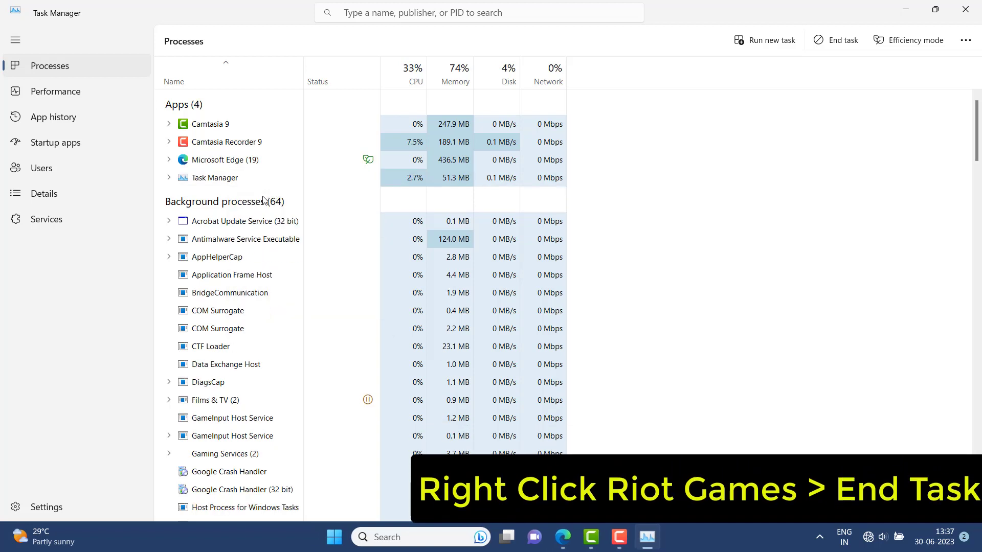
left_click(974, 11)
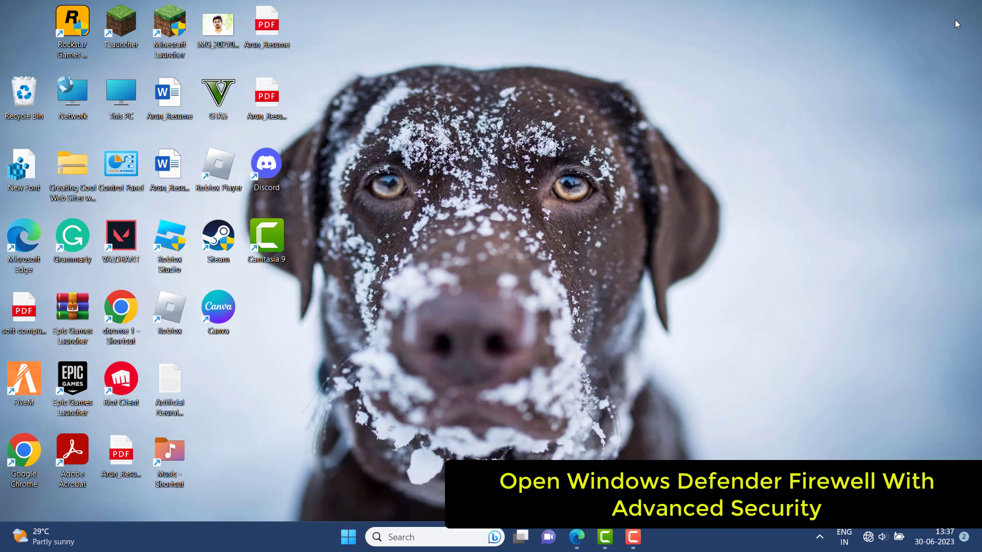
Search Windows for "windows defe" and open Windows Defender Firewall with Advanced Security
left_click(394, 540)
type("w")
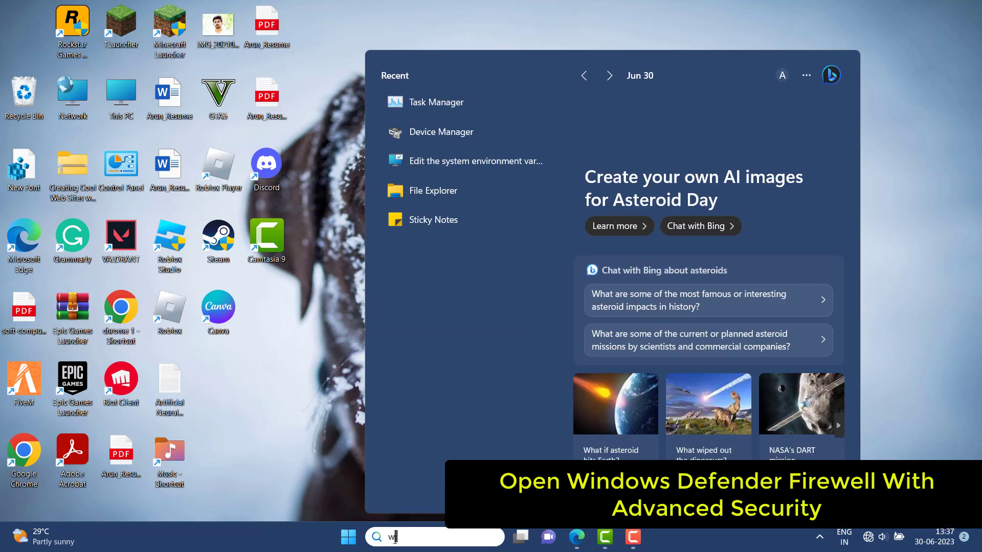
type("indow")
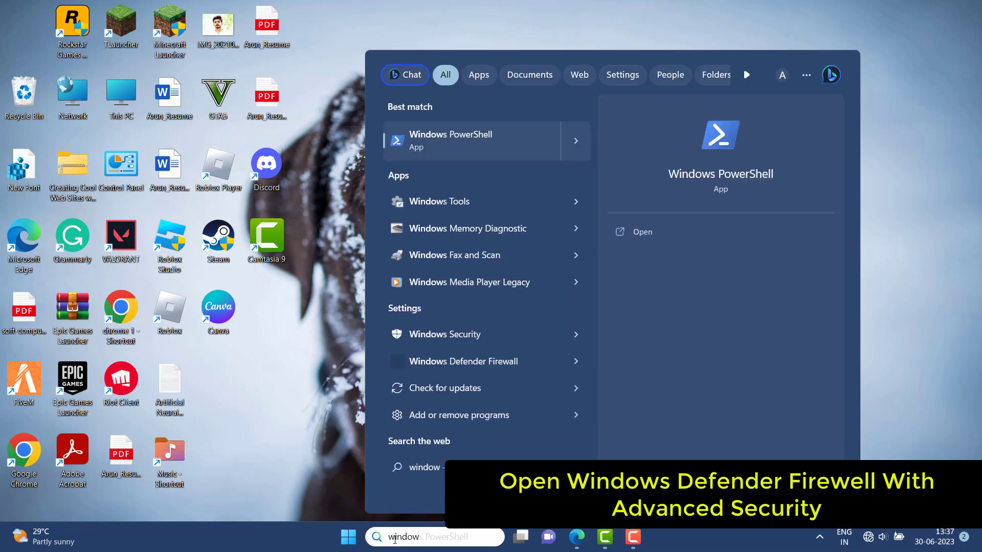
type("s defe")
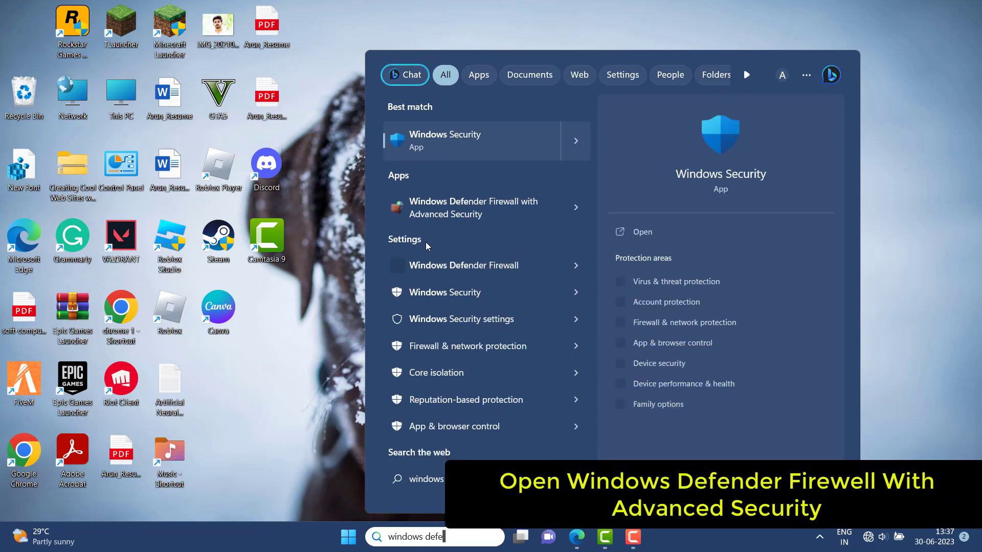
left_click(452, 217)
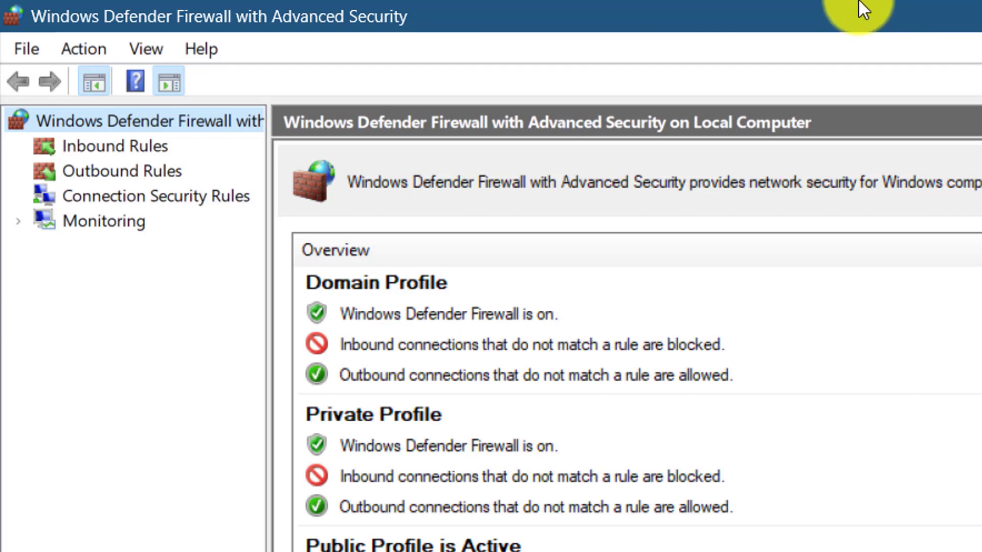
Start a new inbound firewall rule with Port as its rule type
left_click(67, 142)
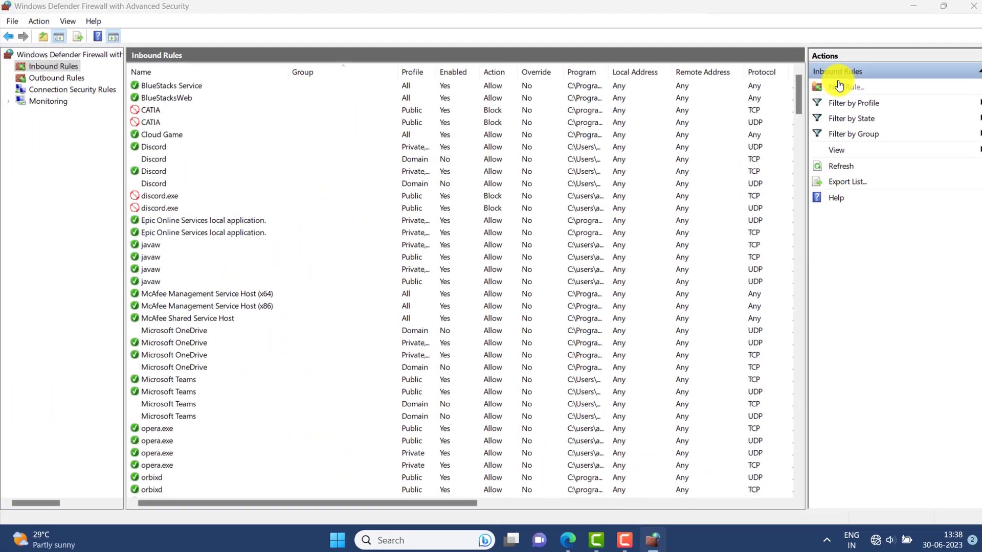
left_click(731, 146)
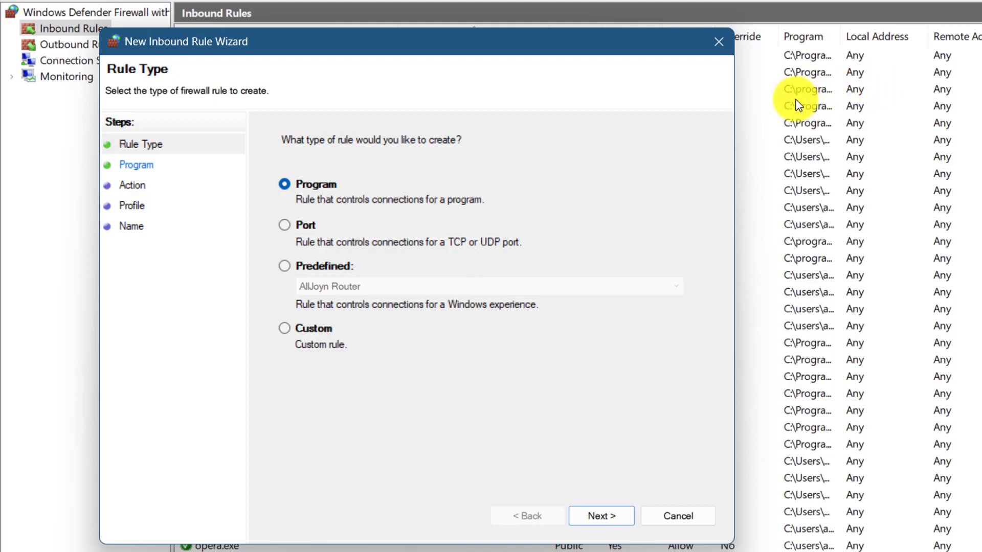
left_click(285, 225)
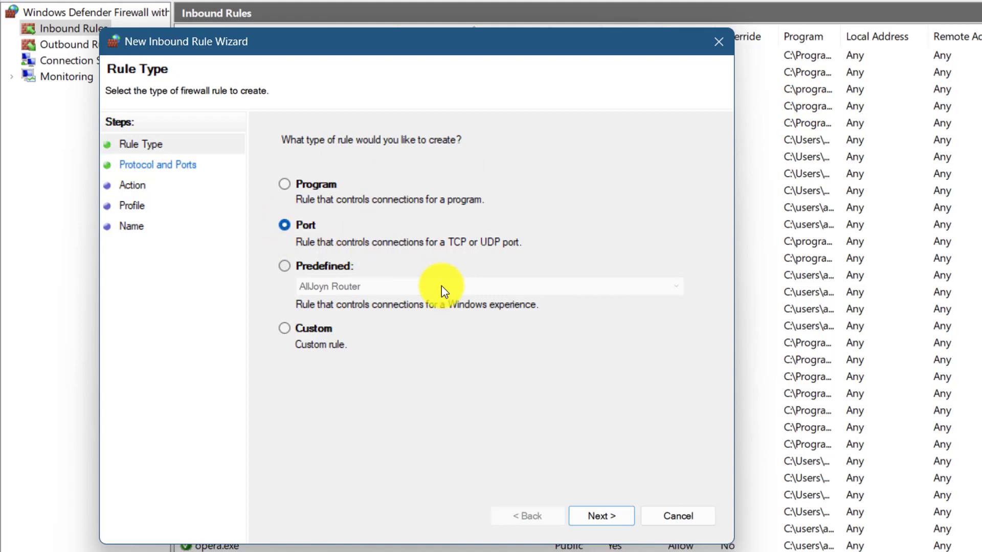
left_click(618, 518)
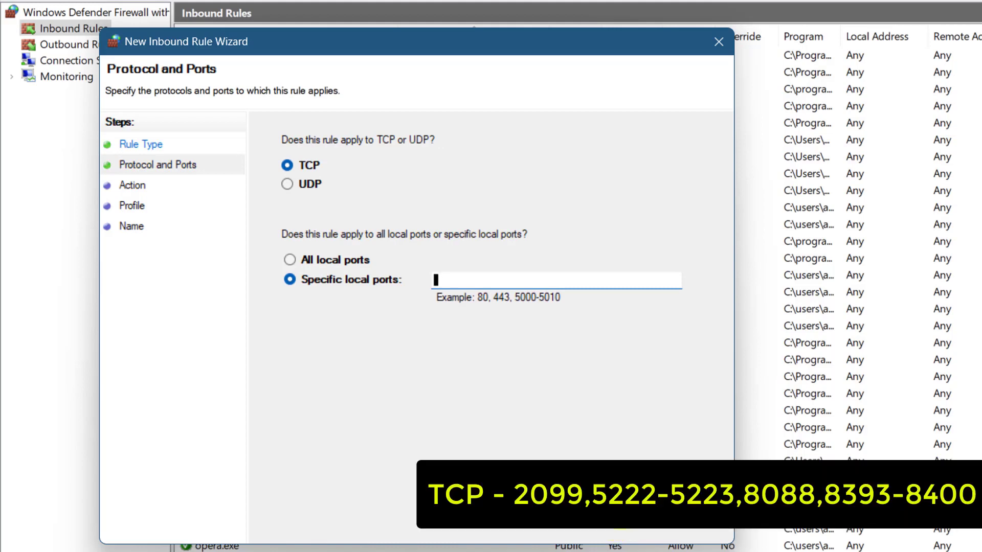
Apply the rule to TCP with the specific local ports 2099,5222-5223,8088,8393-8400
left_click(284, 172)
left_click(311, 291)
type("2099")
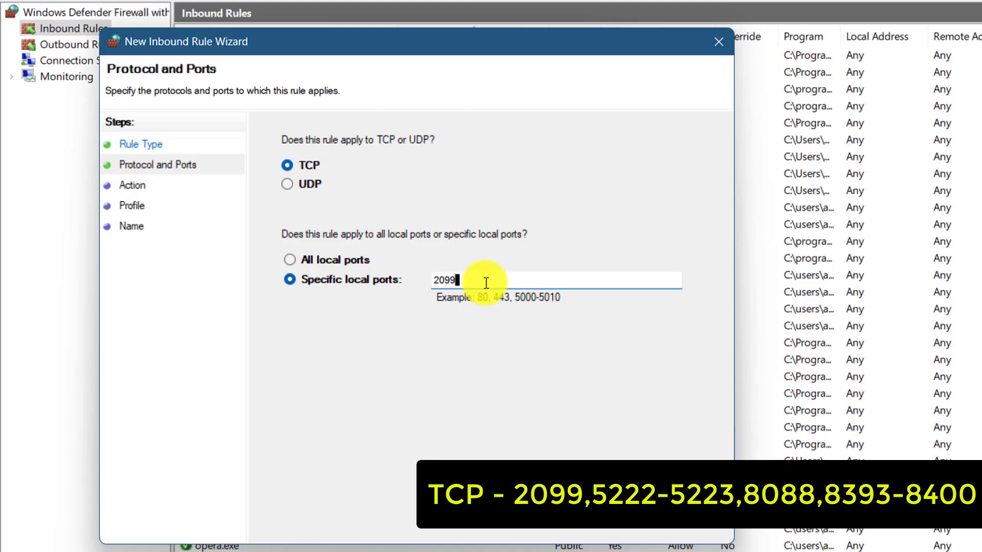
type(",5222")
type("-522")
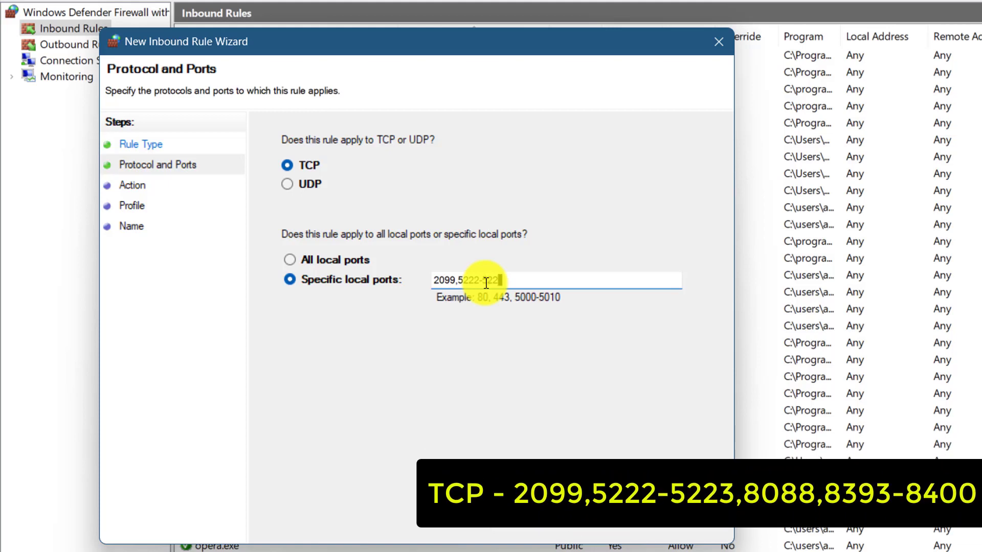
type("3,")
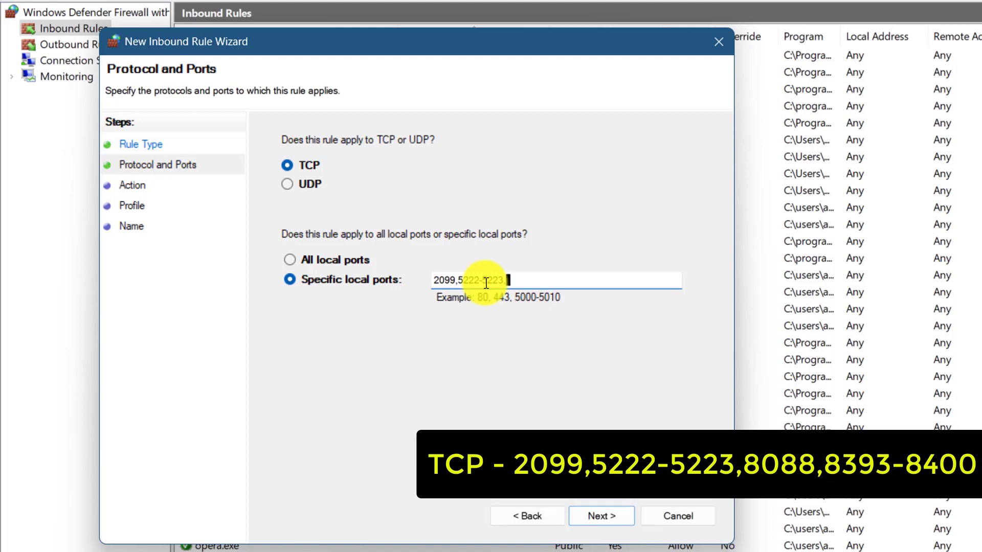
type("8088")
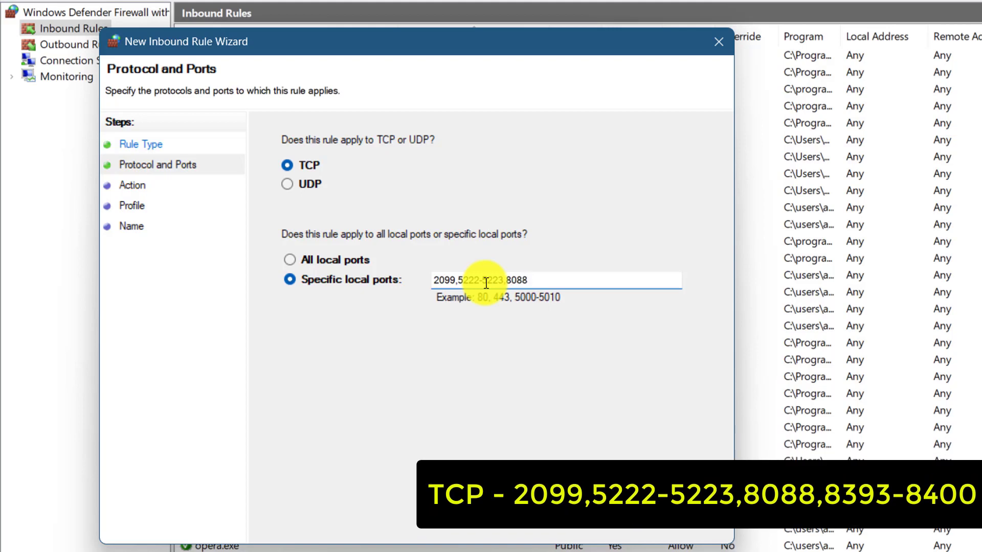
type(",8393-")
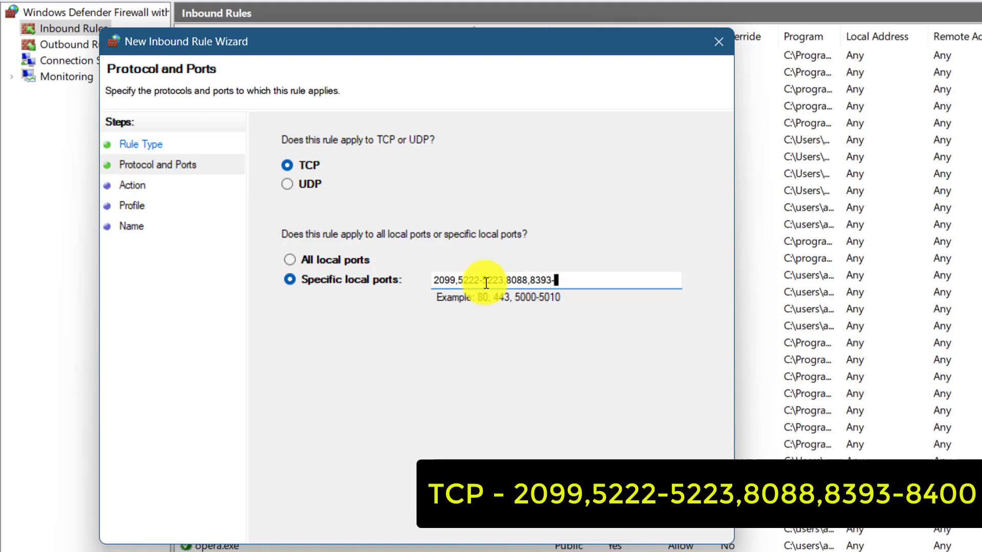
type("8400")
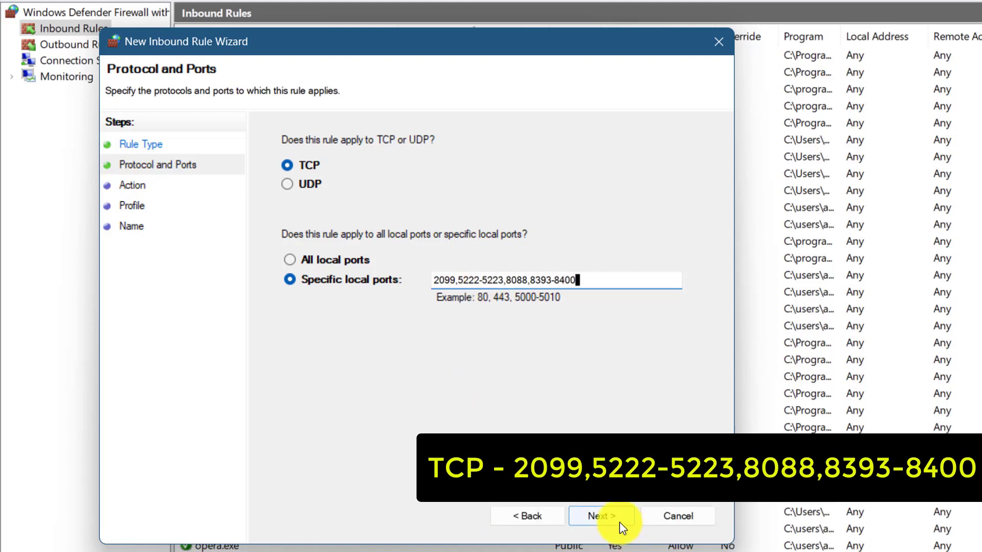
left_click(617, 520)
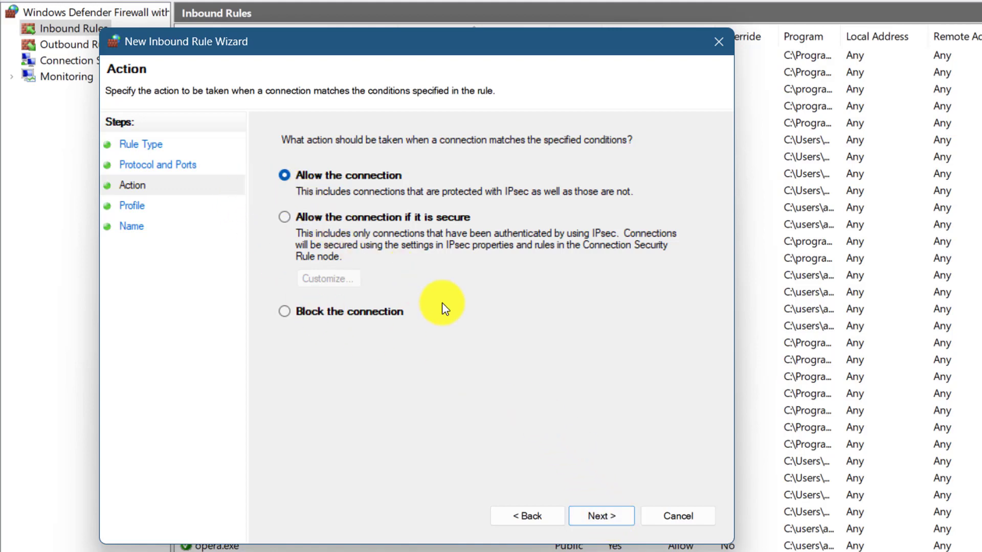
Allow the connection on the Domain, Private and Public profiles, and finish the rule under the name Valorant Rule
left_click(610, 509)
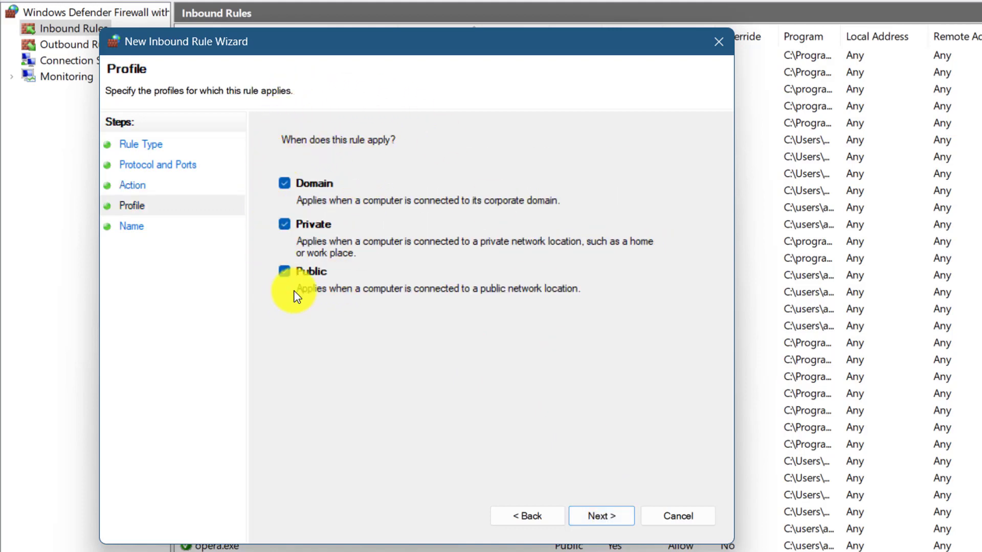
left_click(613, 517)
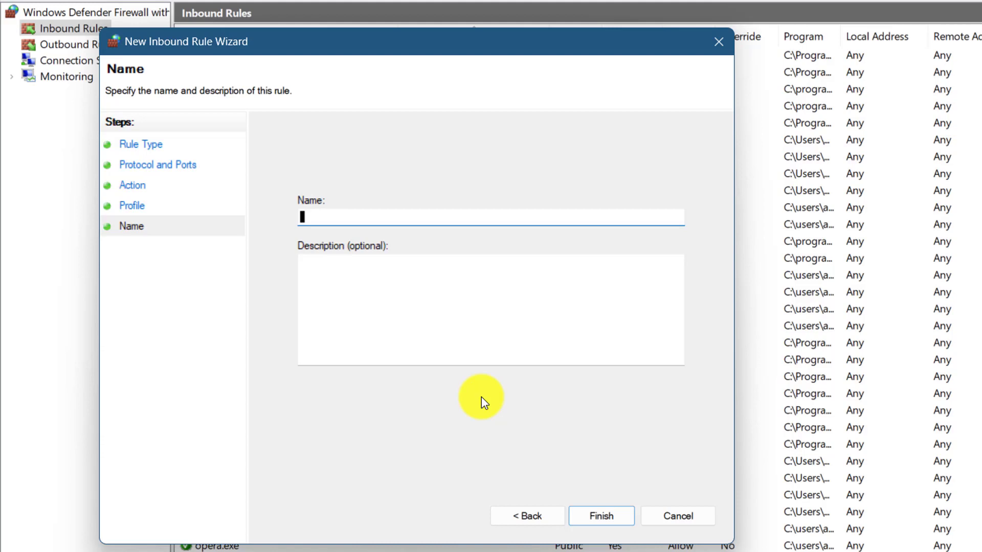
type("Valo")
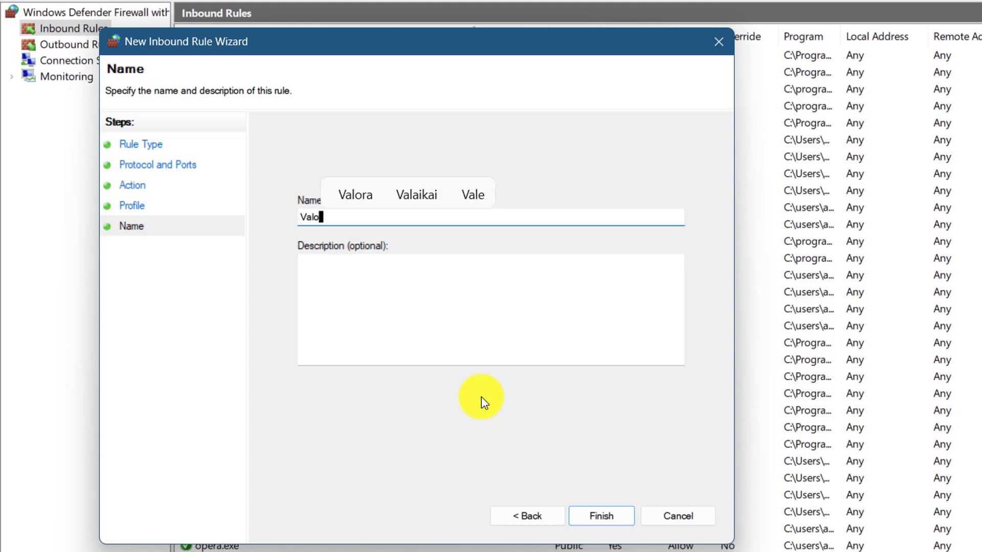
type("rant Ru")
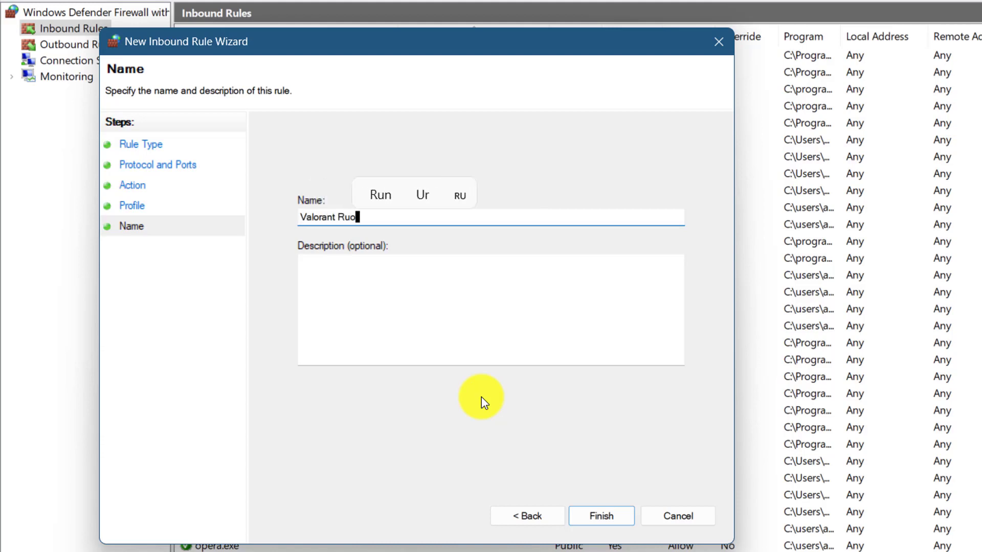
type("le")
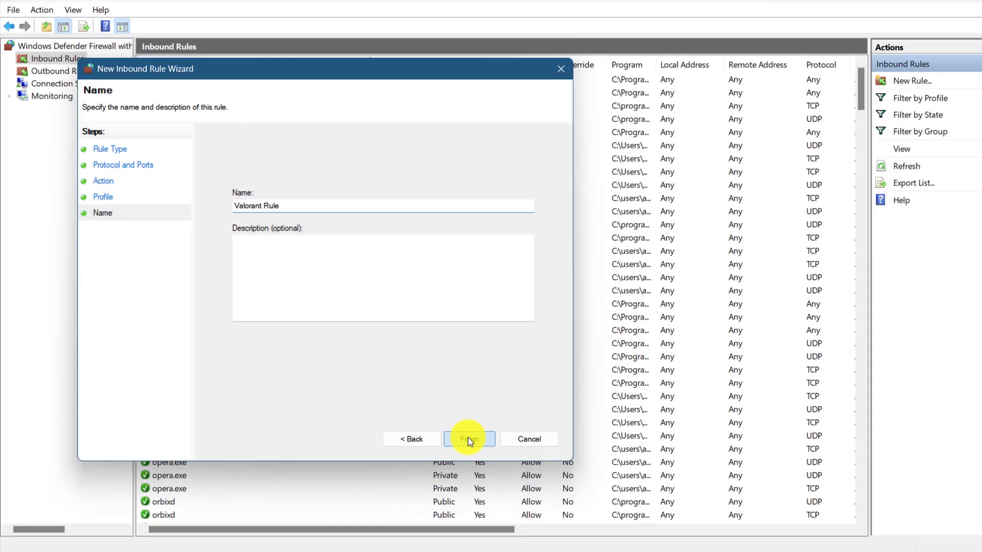
left_click(599, 514)
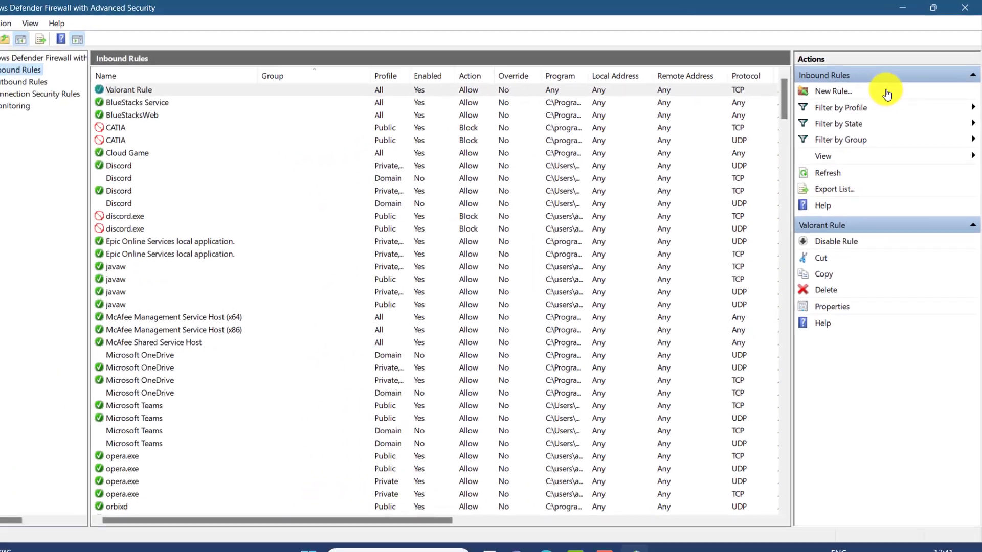
Start a second inbound rule of type Port for UDP with the specific local ports 5000-5500,8088
left_click(855, 119)
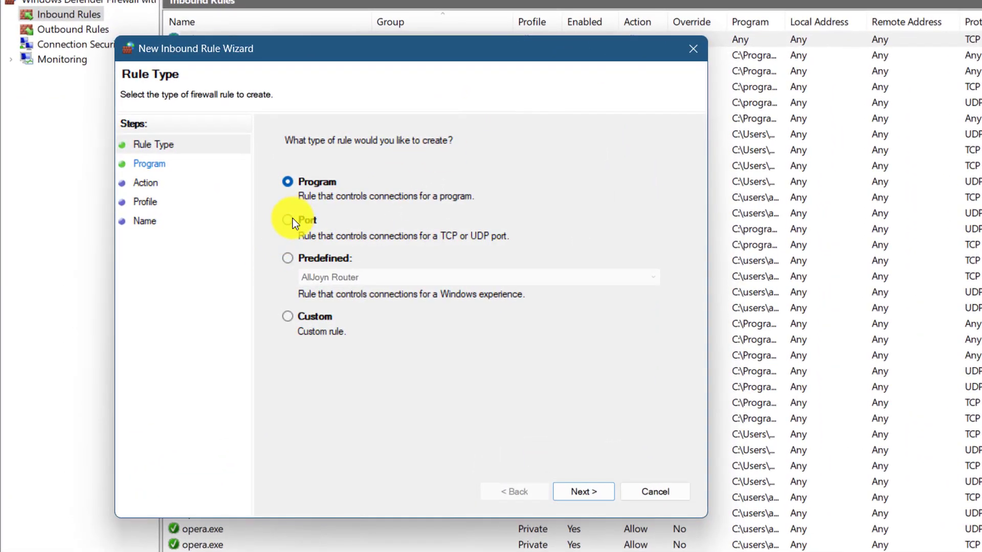
left_click(291, 220)
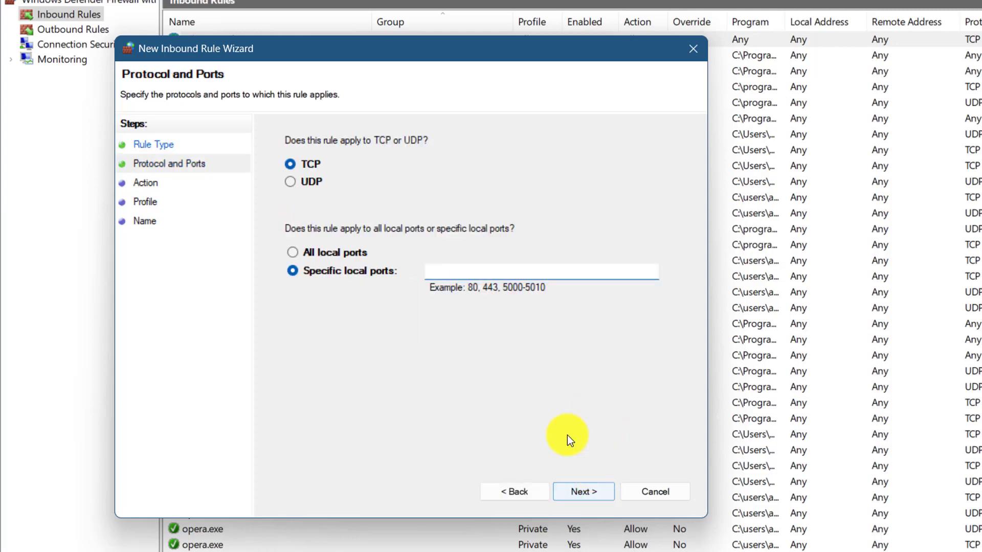
left_click(293, 183)
left_click(448, 276)
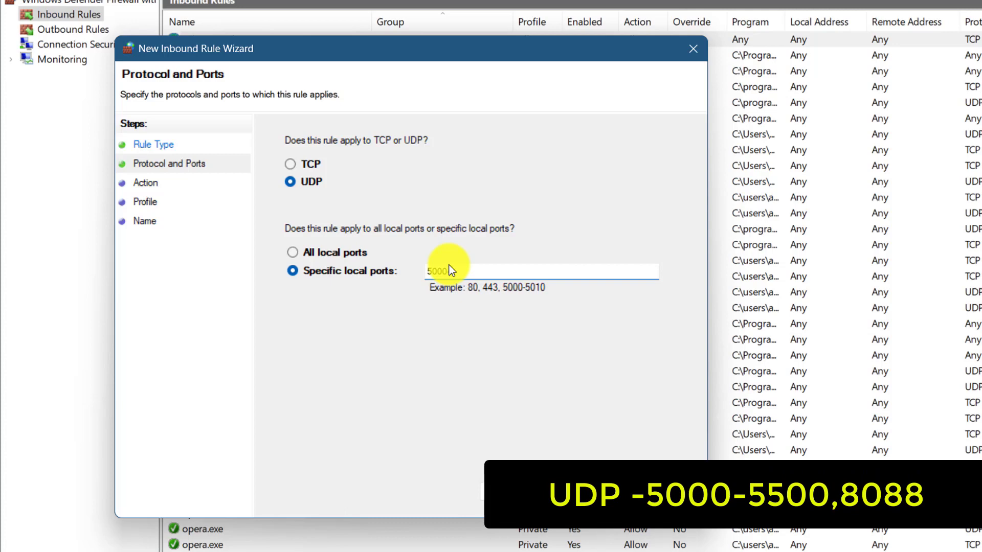
type("500")
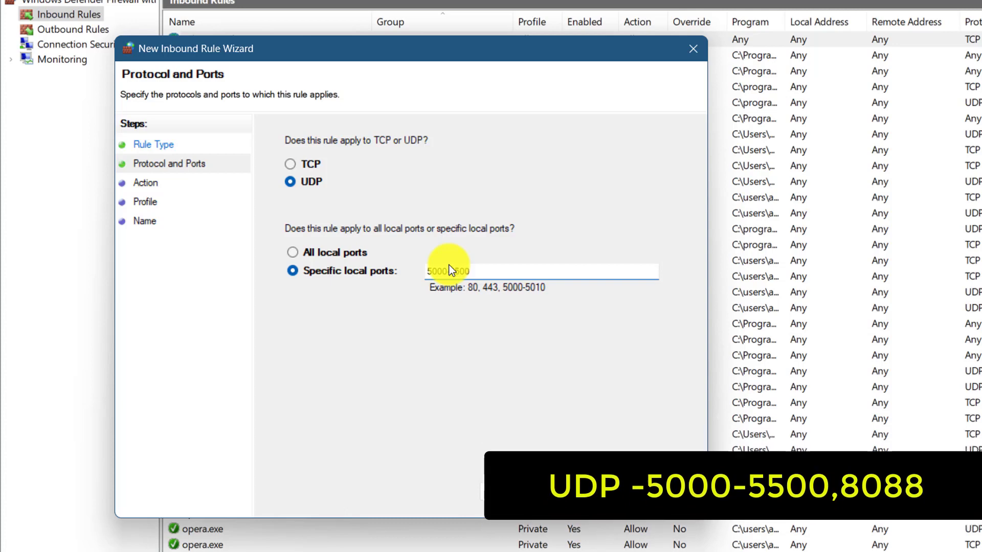
type(",")
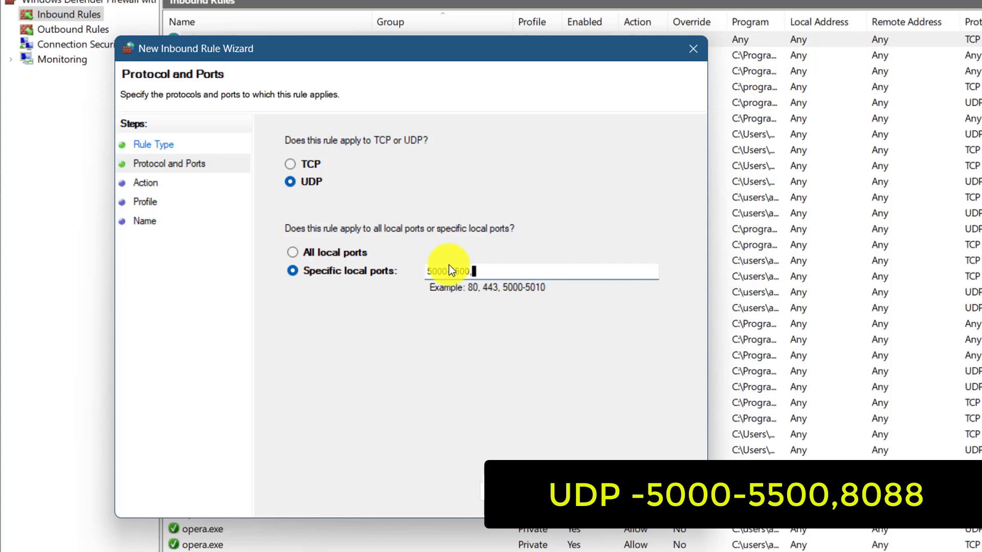
type("8088")
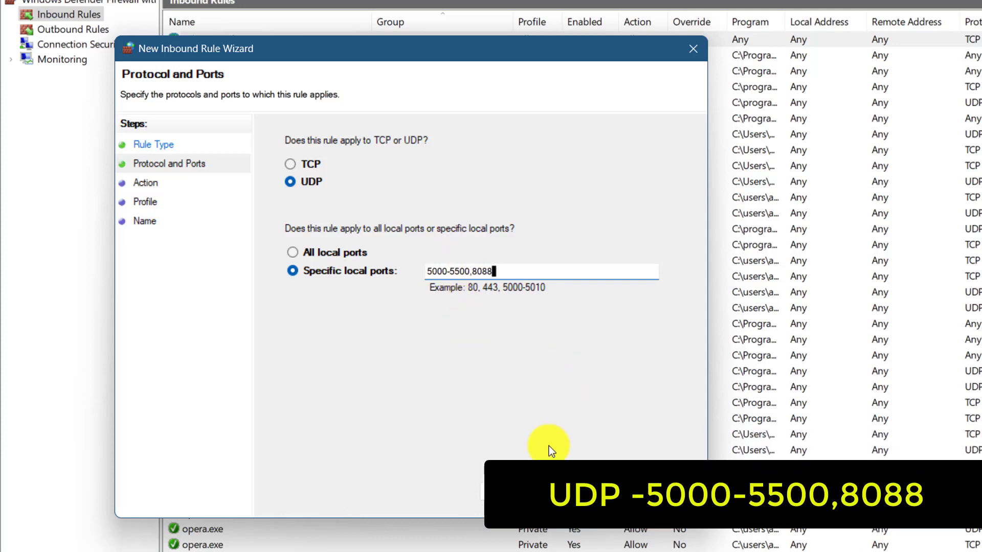
left_click(585, 492)
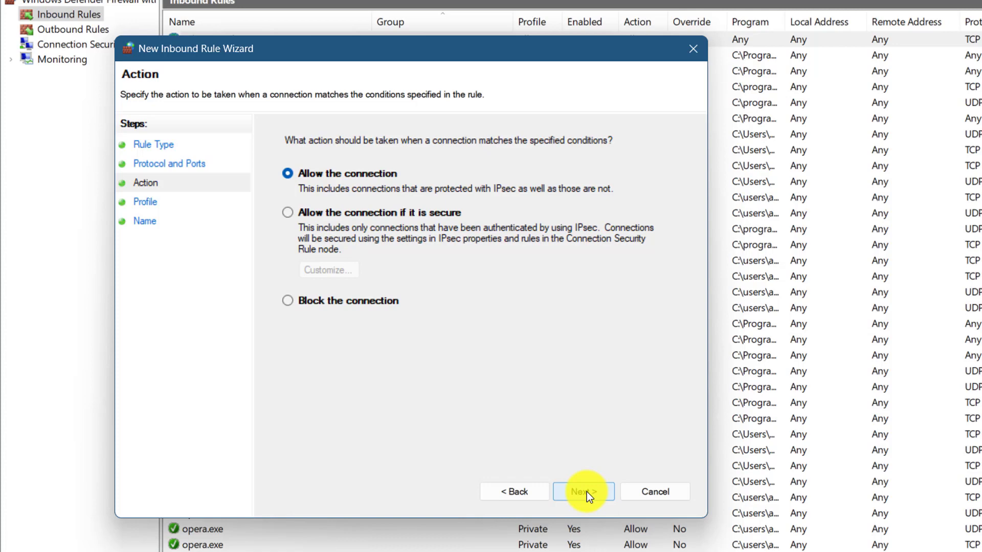
Allow the connection on the Domain, Private and Public profiles, finish the rule under the name valorant udp, and minimize the firewall window
left_click(587, 492)
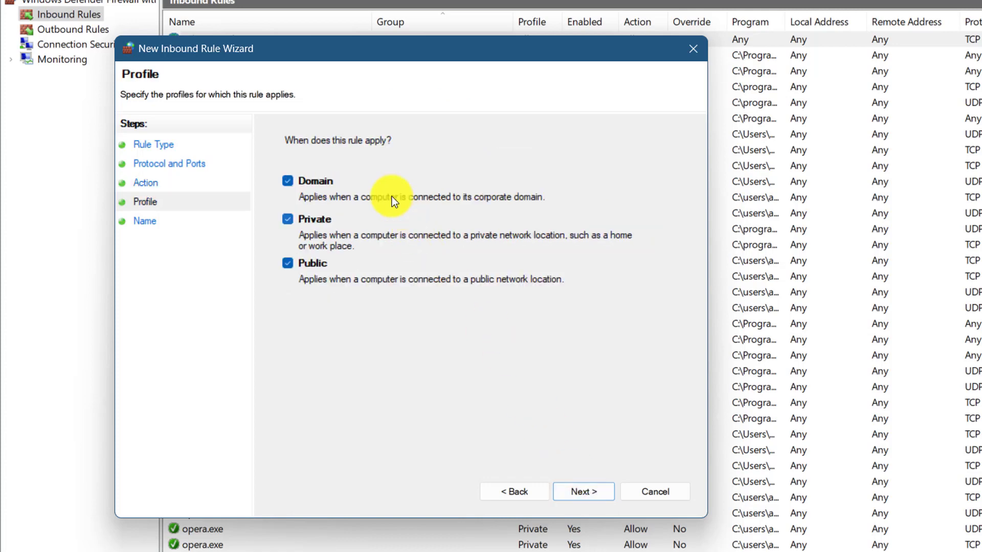
left_click(591, 490)
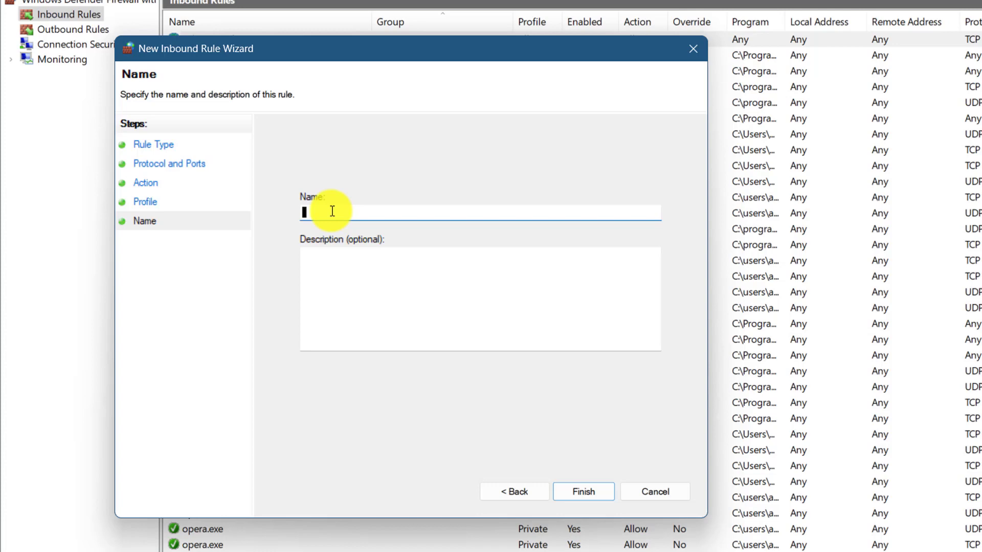
type("va")
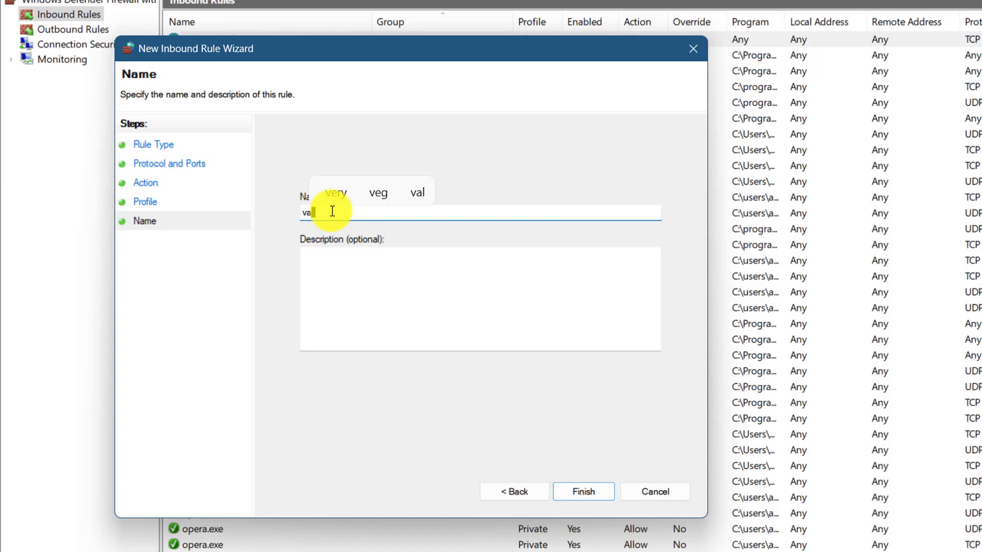
type("lor")
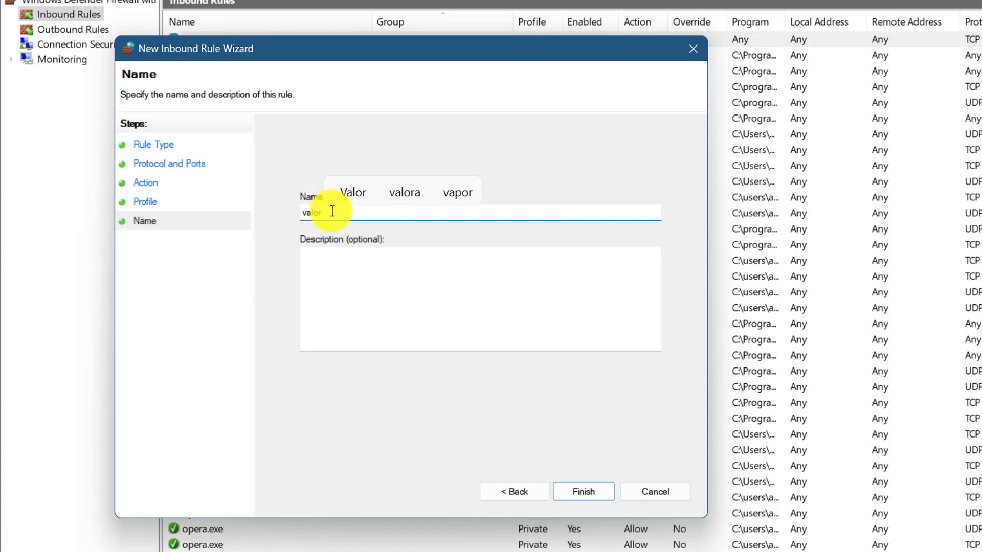
type("ant ")
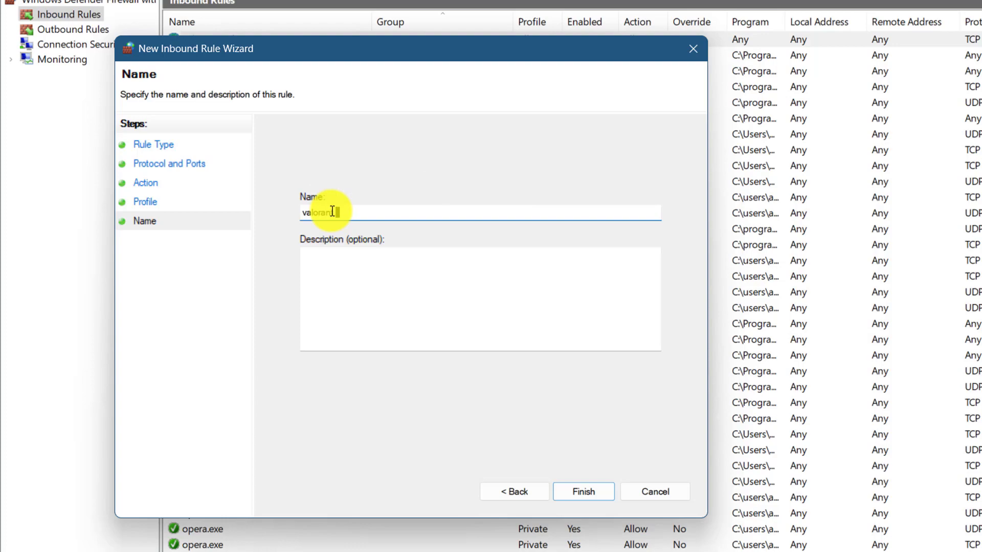
type("udp")
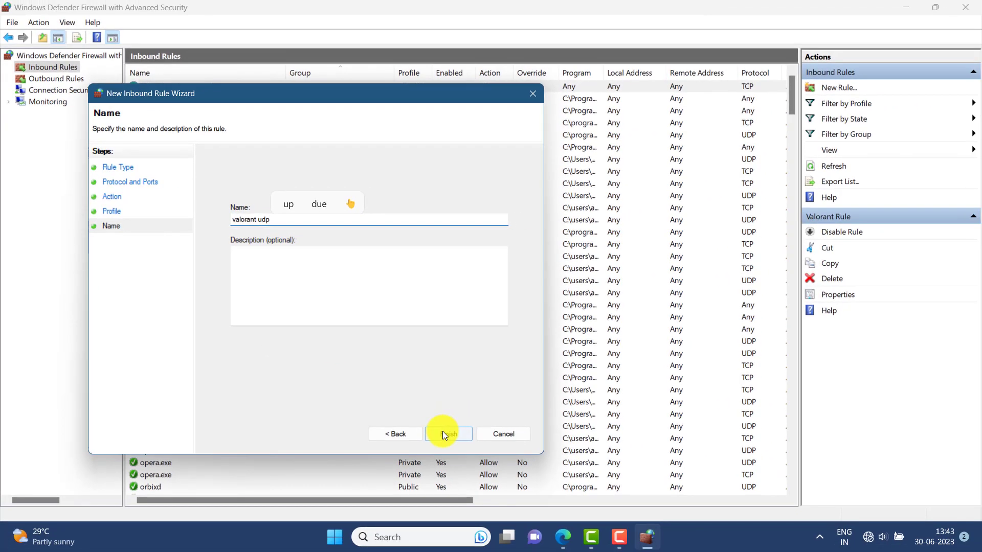
left_click(565, 484)
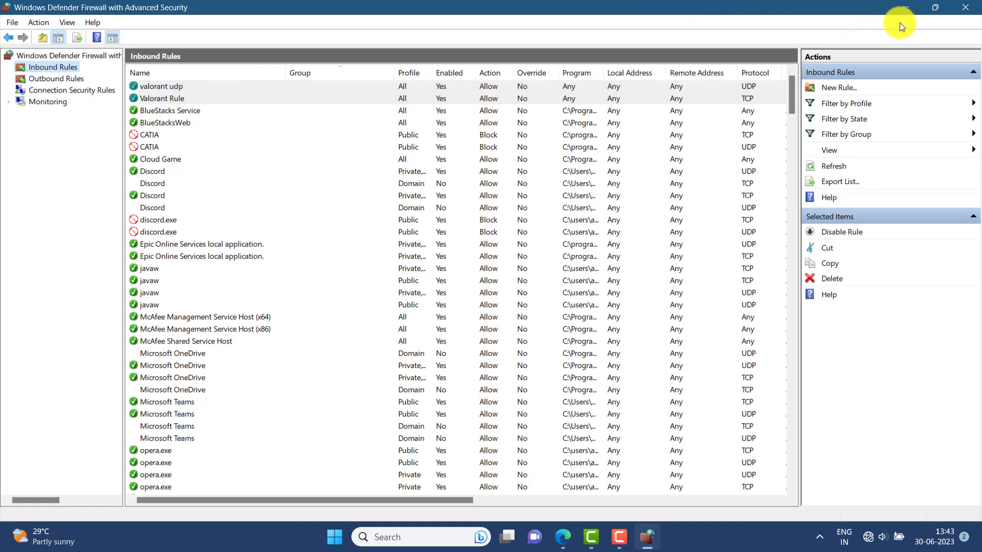
left_click(903, 1)
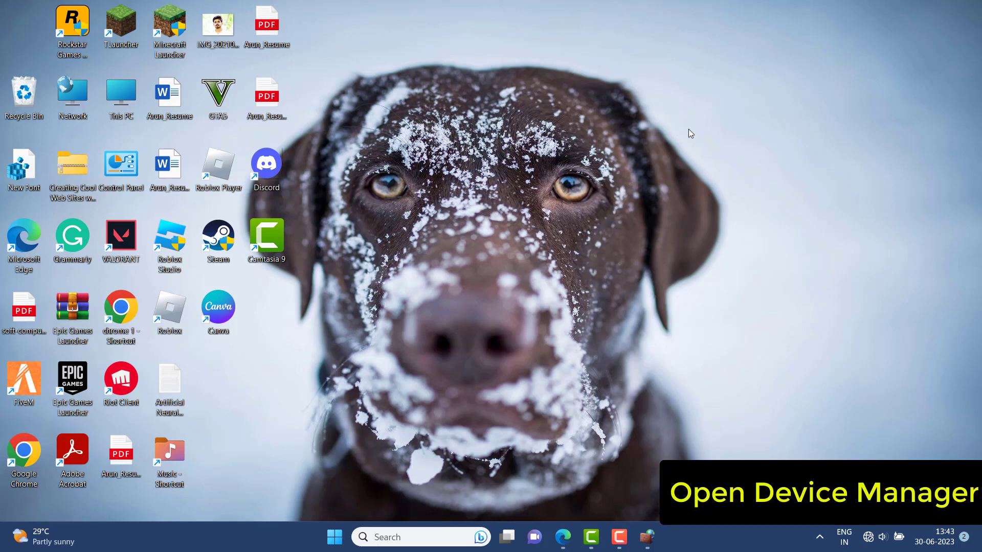
Open Device Manager and expand the Network adapters category
left_click(405, 536)
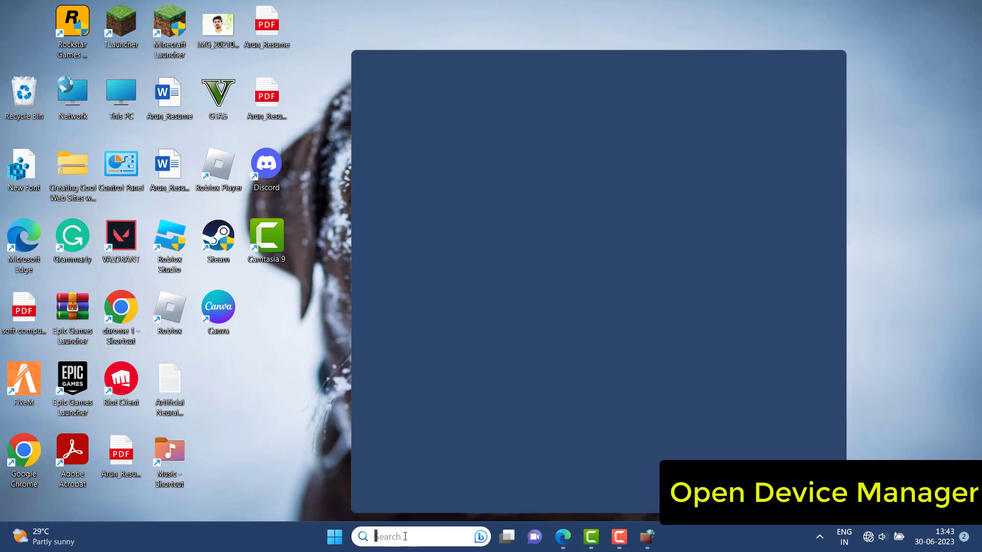
type("devi")
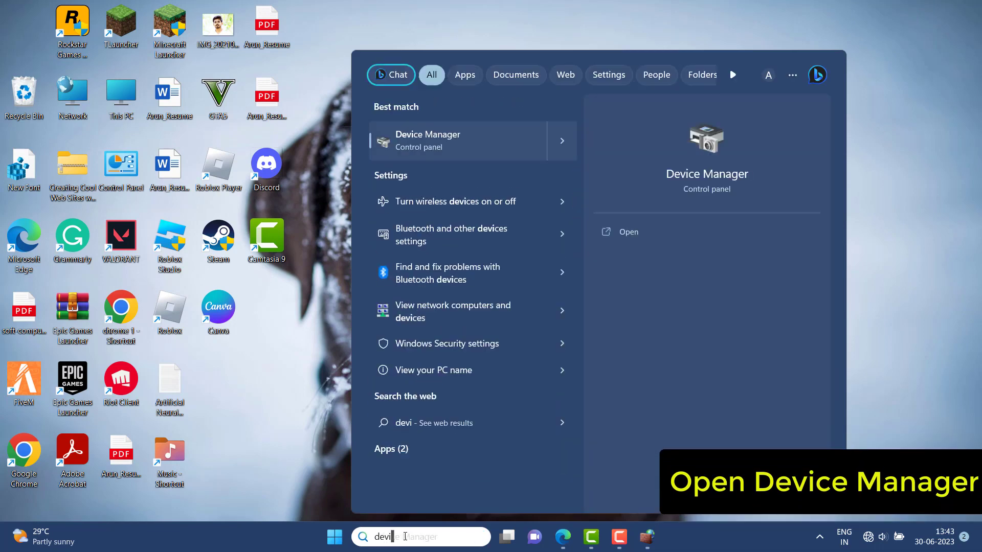
left_click(682, 228)
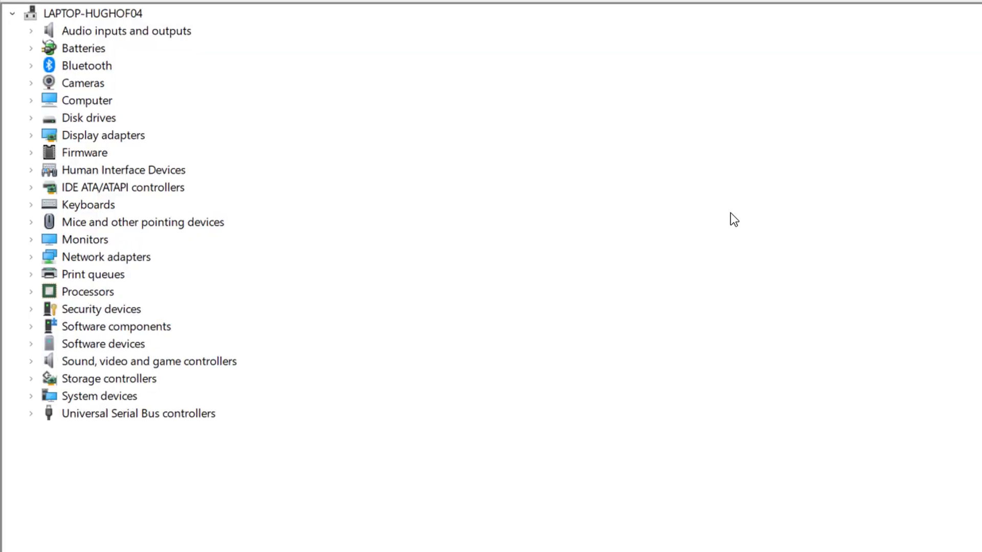
left_click(28, 257)
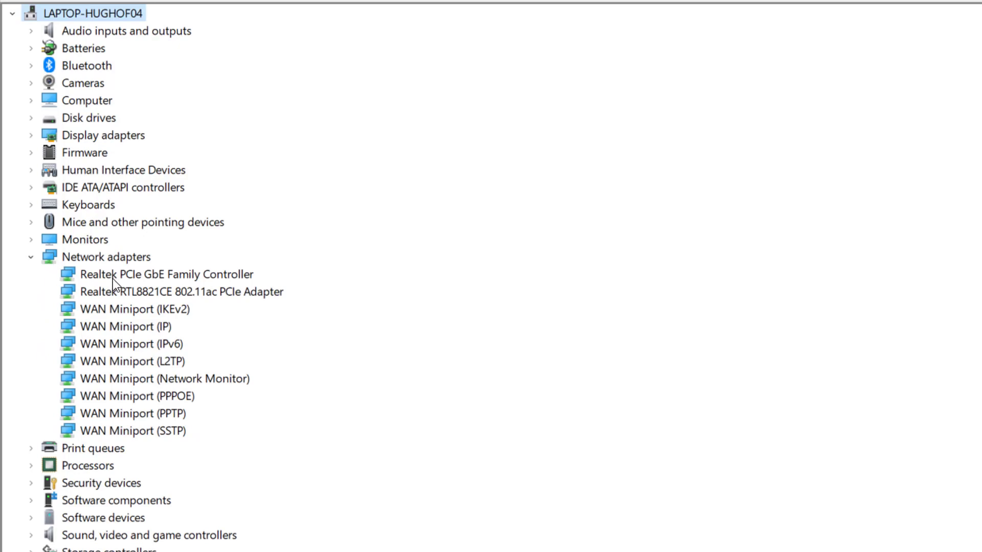
Run an automatic driver update search for the Realtek RTL8821CE 802.11ac PCIe Adapter, and close Device Manager
right_click(115, 295)
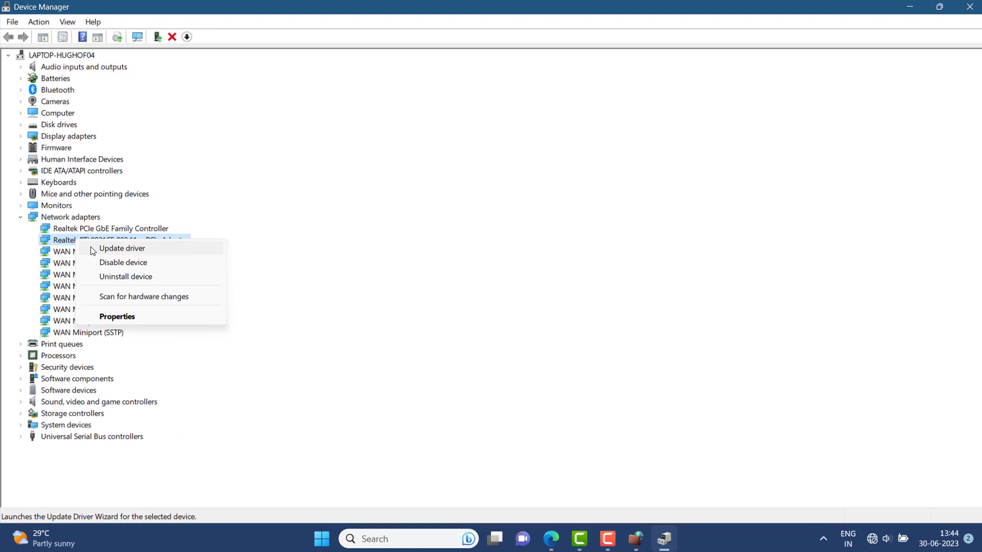
left_click(92, 251)
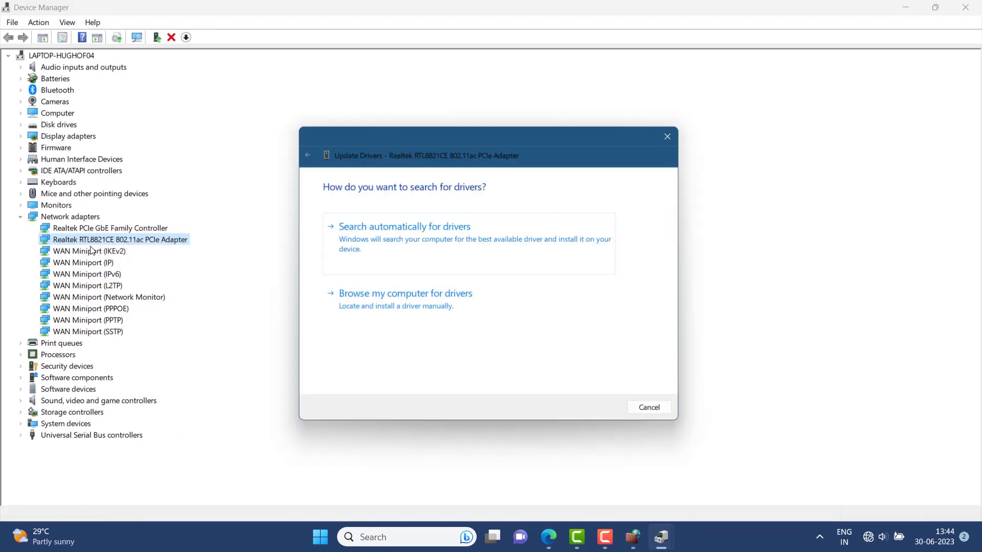
left_click(403, 259)
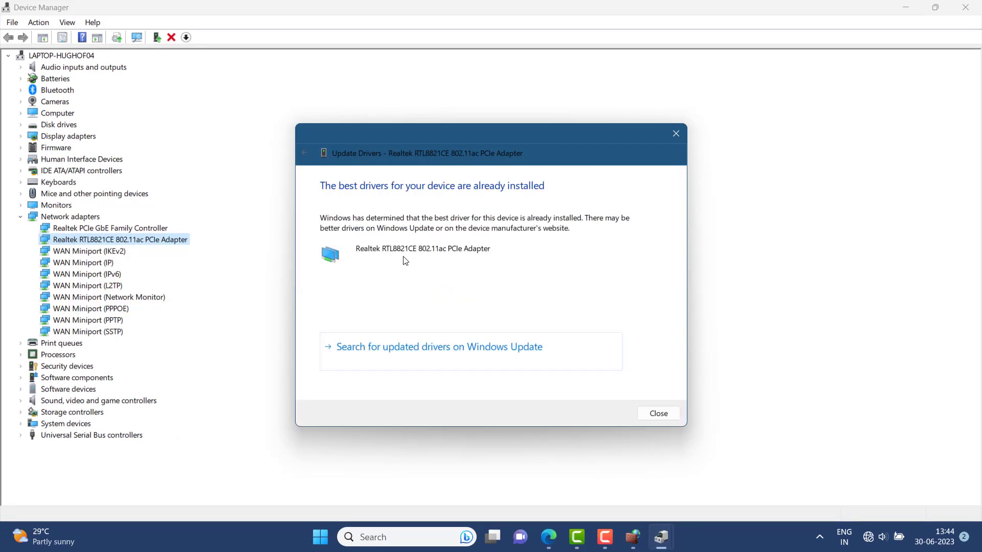
left_click(665, 417)
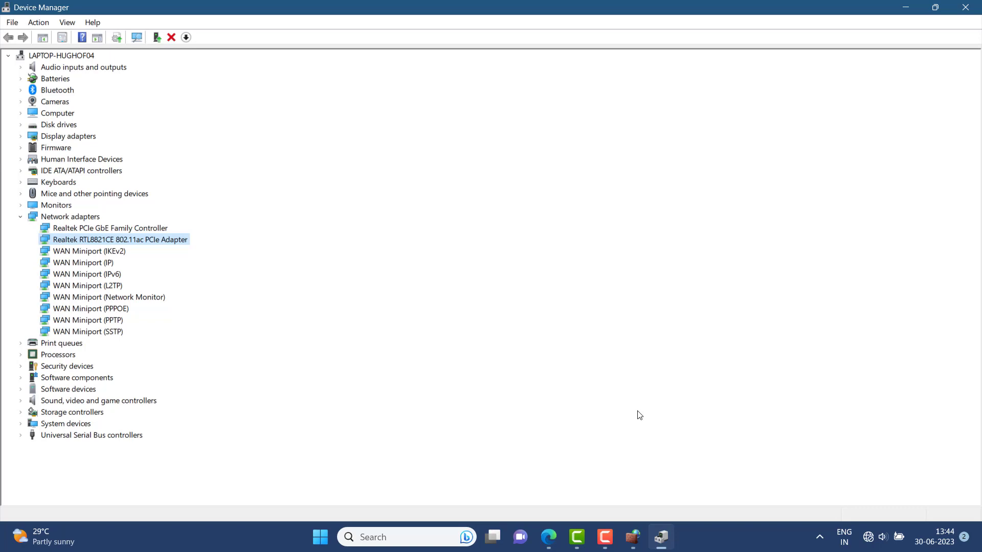
left_click(959, 5)
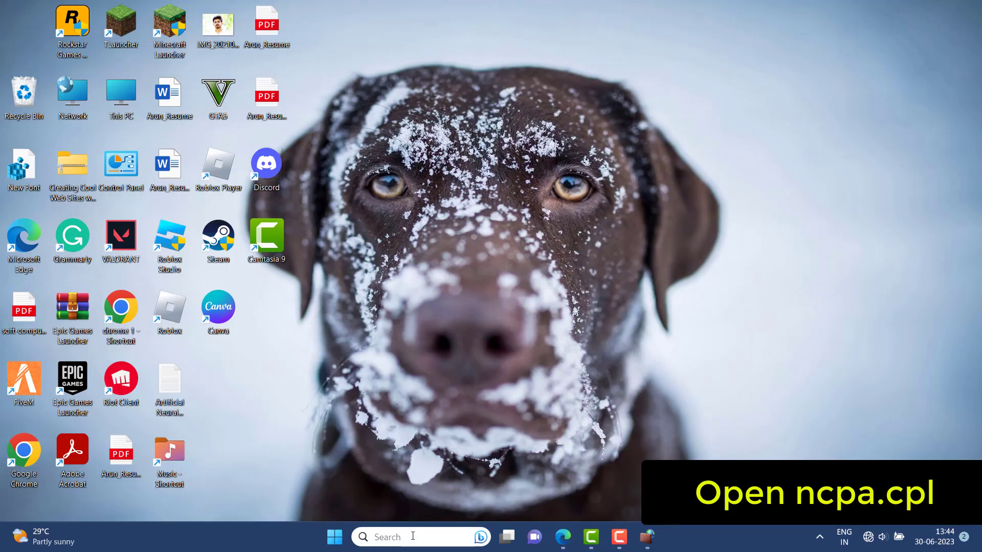
Search Windows for ncpa.cpl and open the Network Connections window
left_click(413, 536)
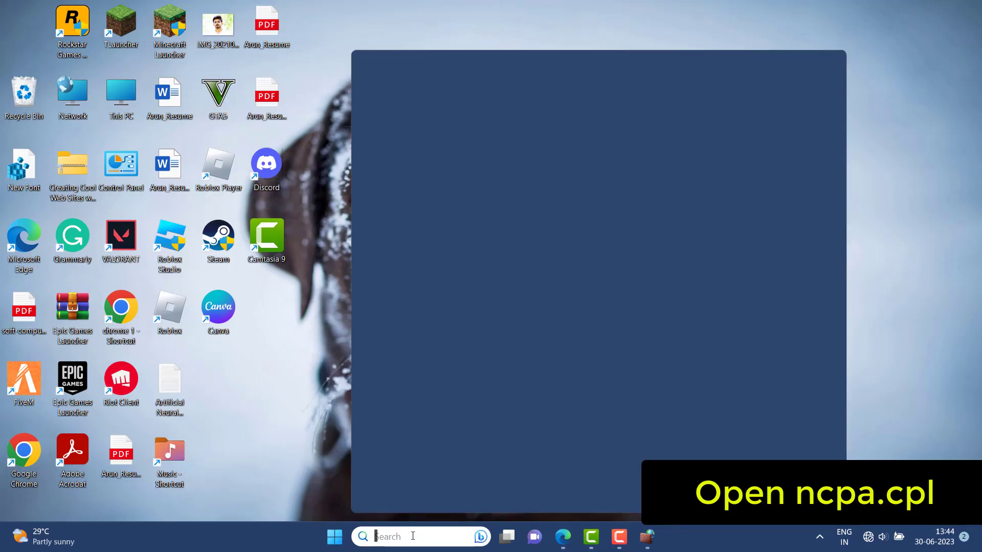
type("np")
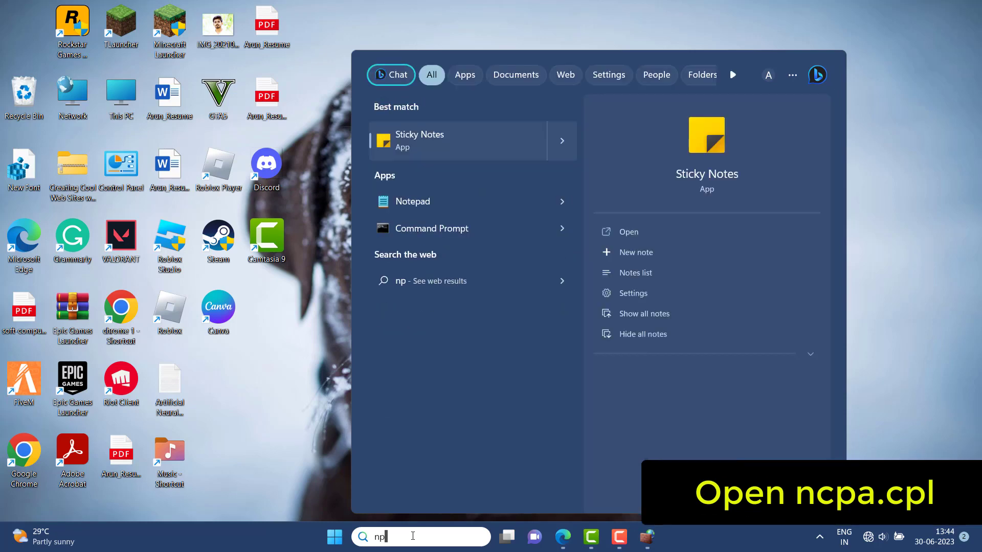
type("t")
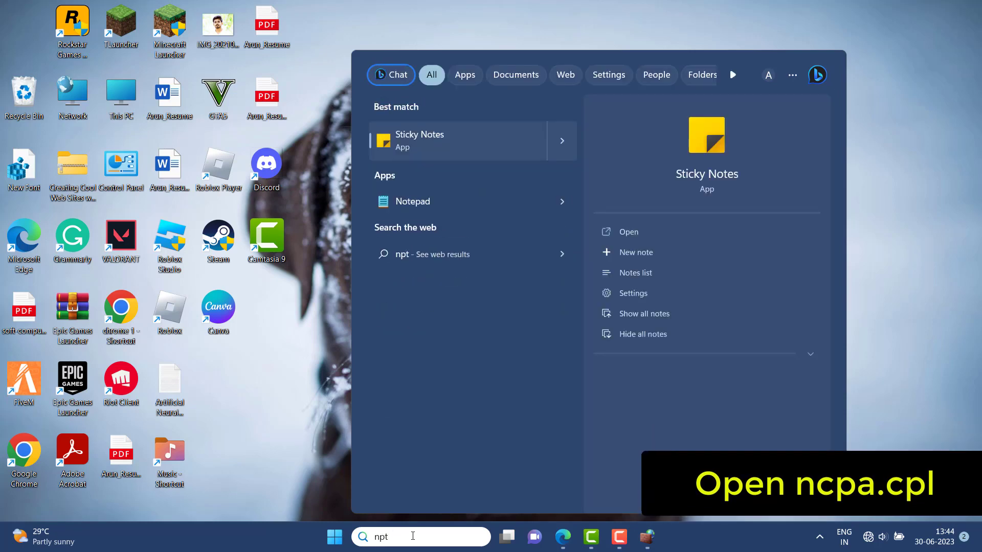
key("BackSpace")
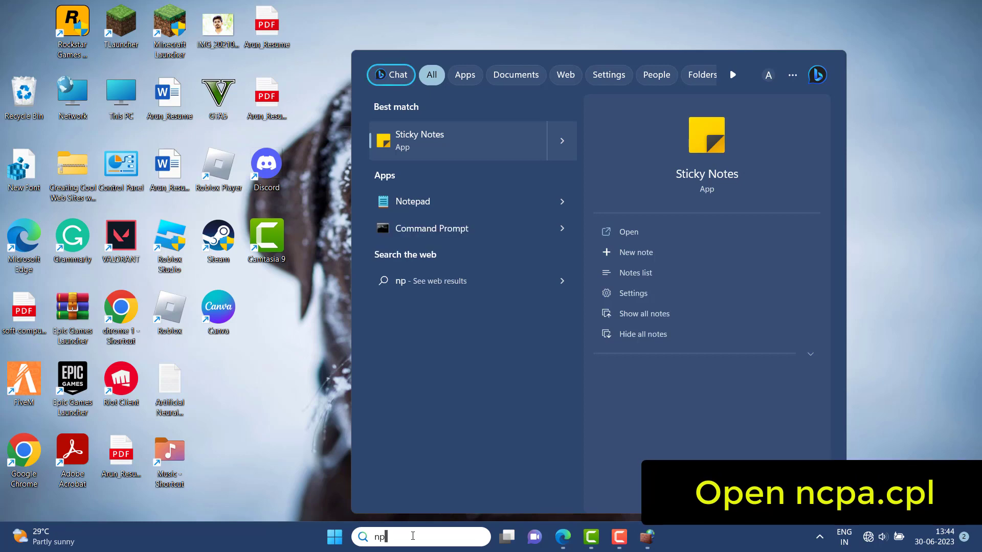
key("BackSpace")
type("cp")
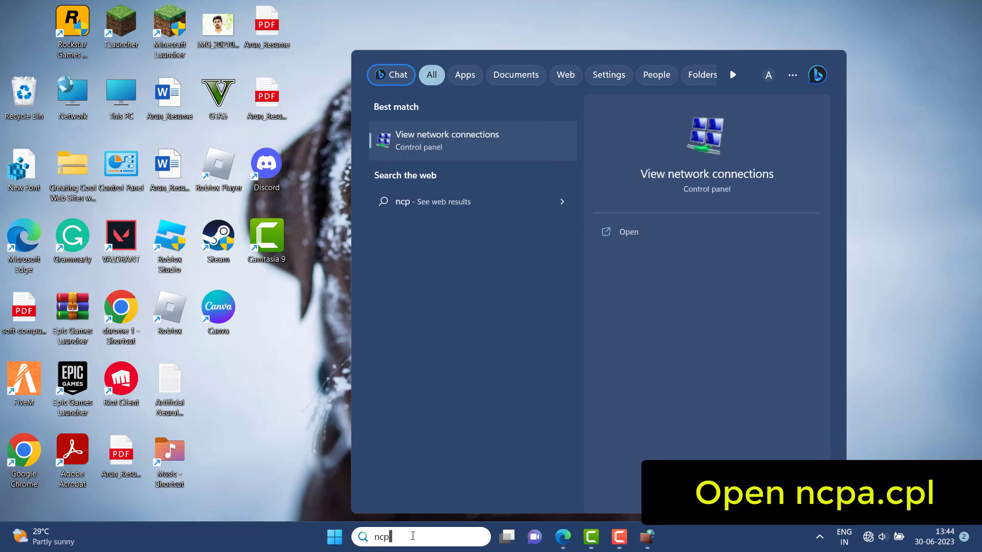
type("a")
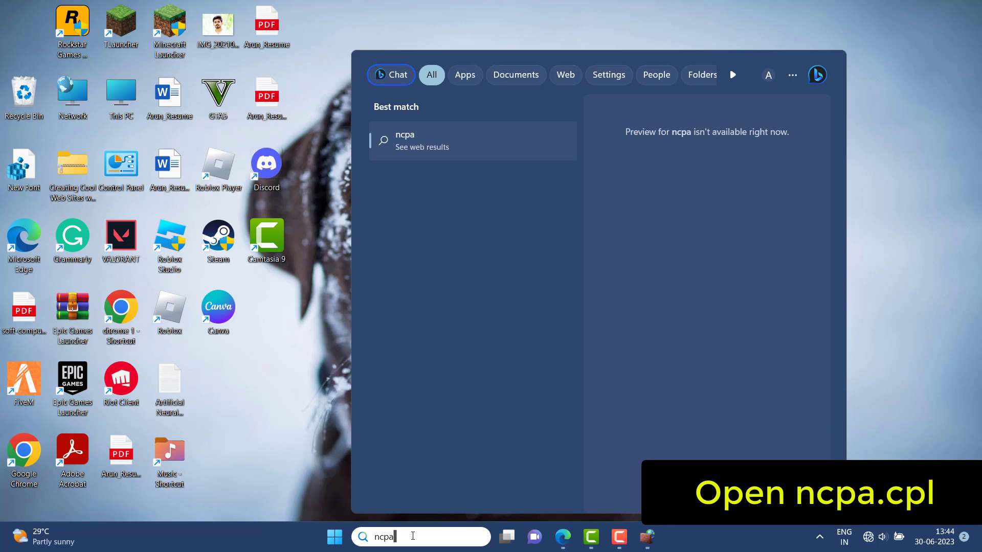
type(".cpl")
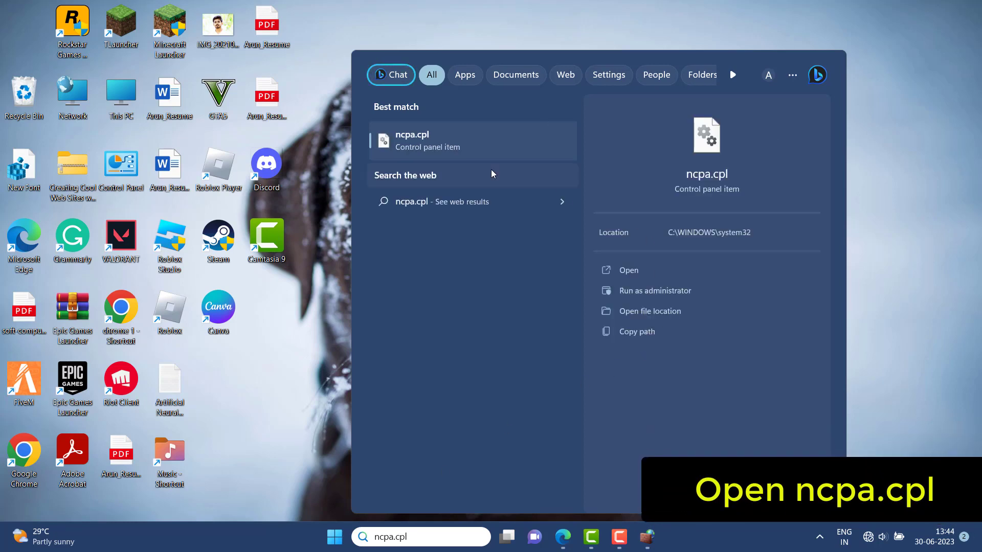
left_click(636, 264)
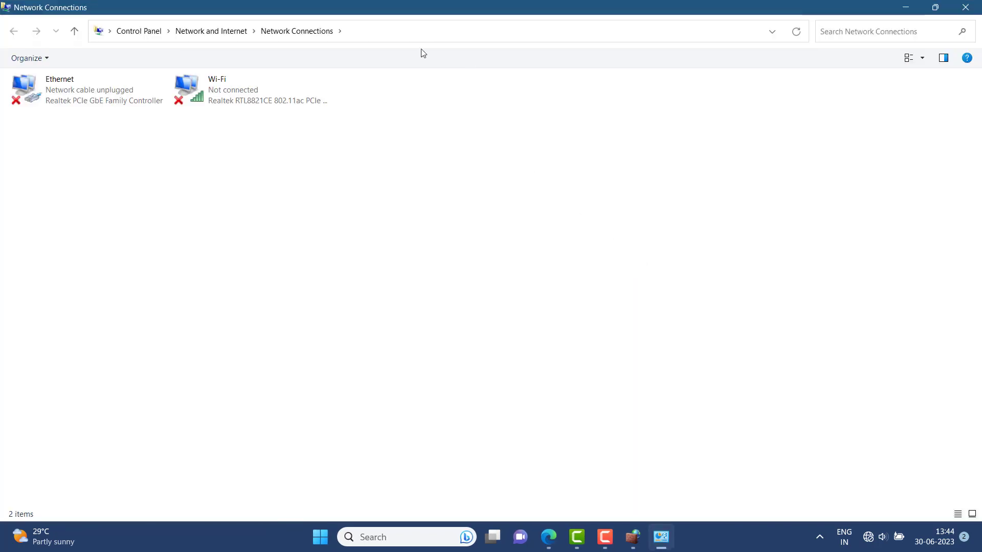
Open the Internet Protocol Version 4 (TCP/IPv4) properties of the Wi-Fi connection
right_click(201, 87)
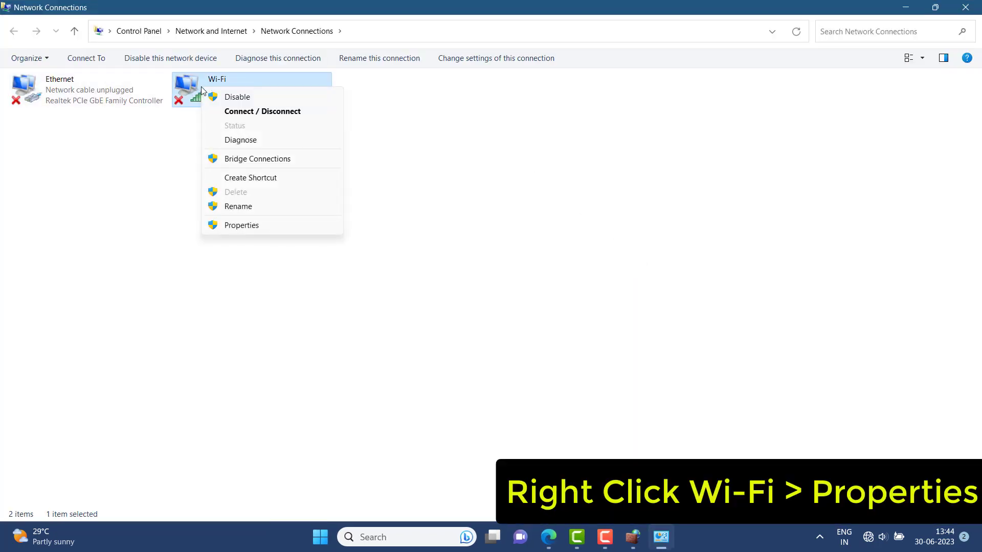
left_click(237, 227)
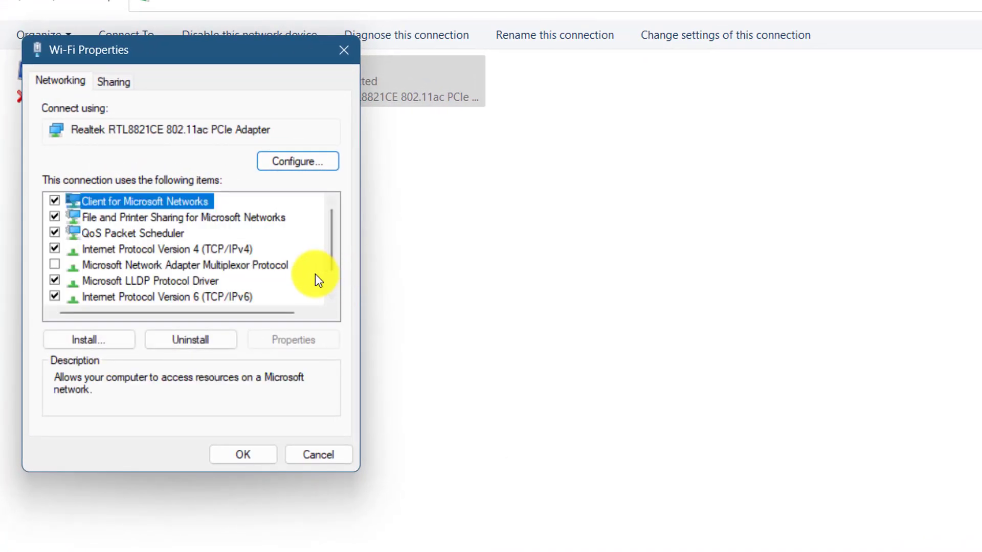
left_click(183, 250)
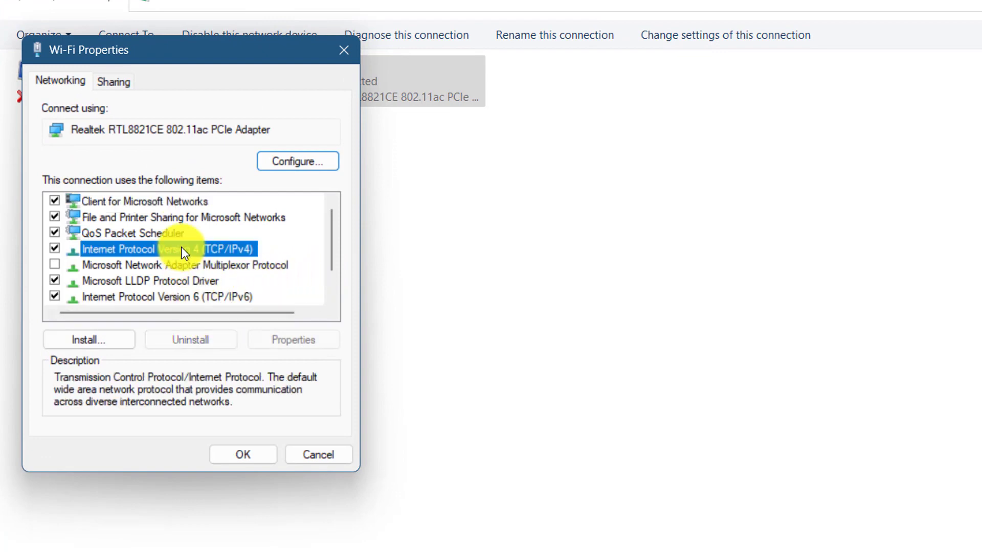
left_click(285, 340)
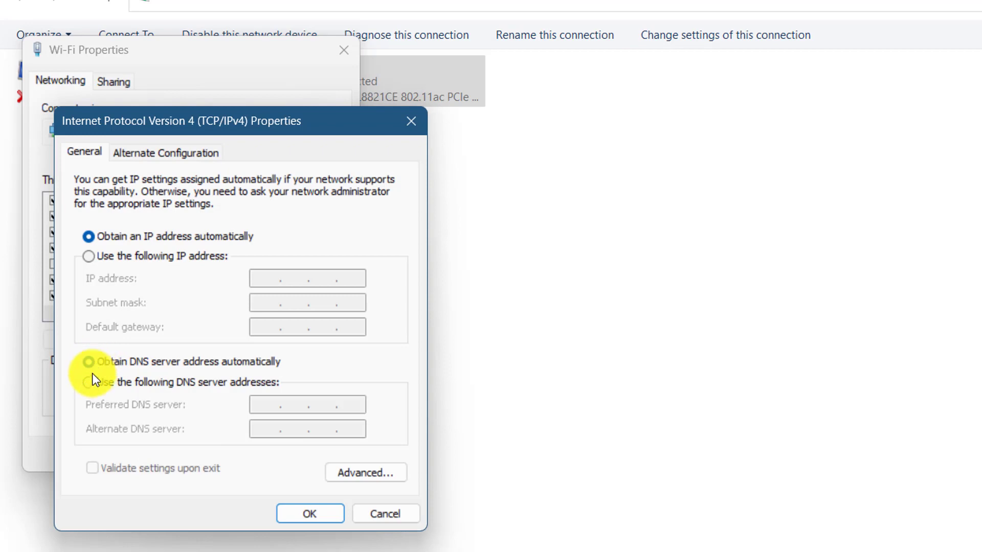
Set the preferred DNS server to 8.8.8.8 and the alternate to 8.8.4.4, save the settings, and close Network Connections
left_click(89, 382)
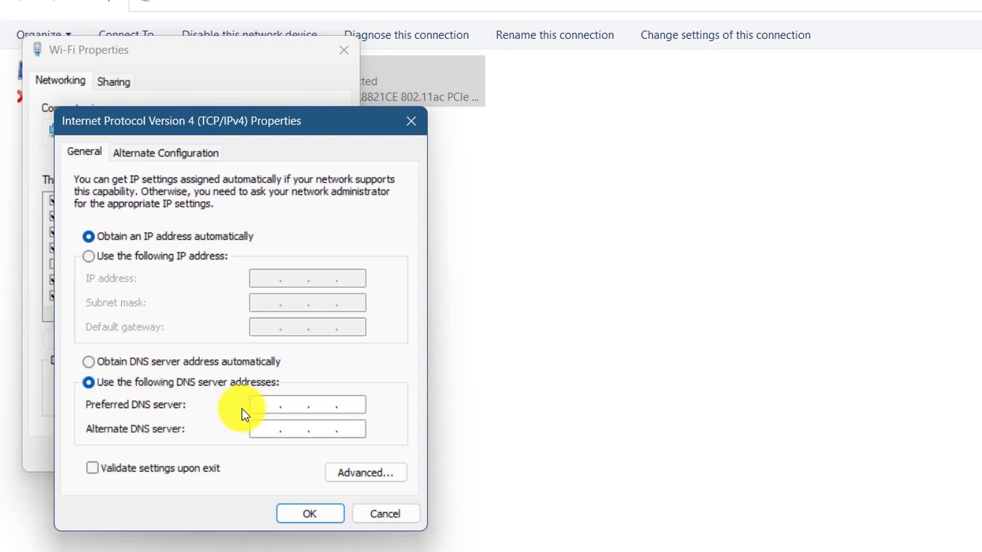
type("8.8.8.8")
left_click(279, 425)
type("8")
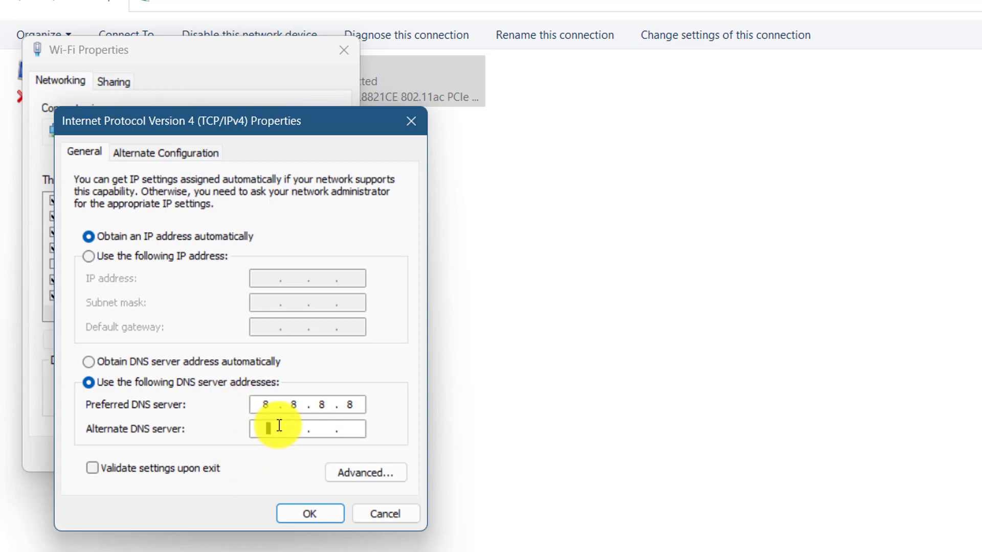
type(".8.4.4")
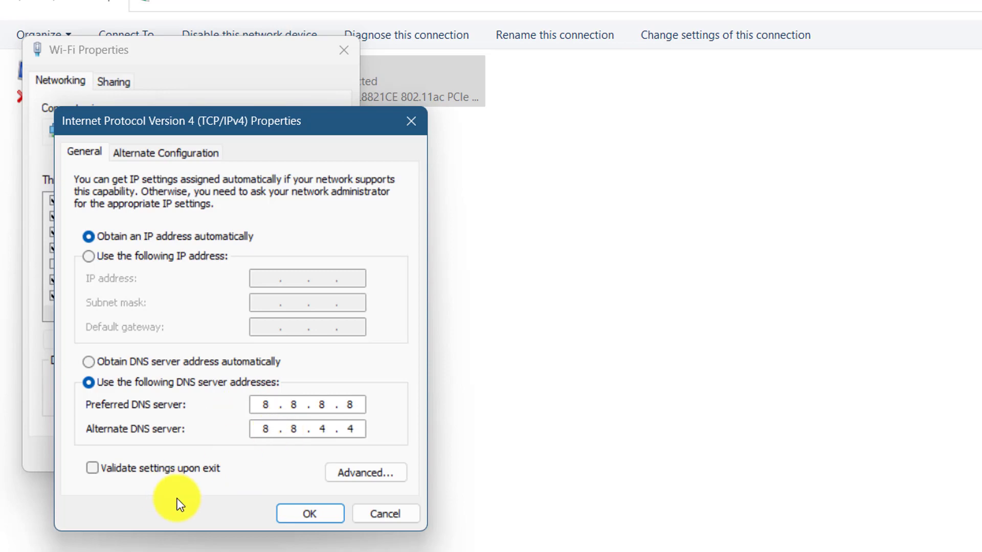
left_click(323, 517)
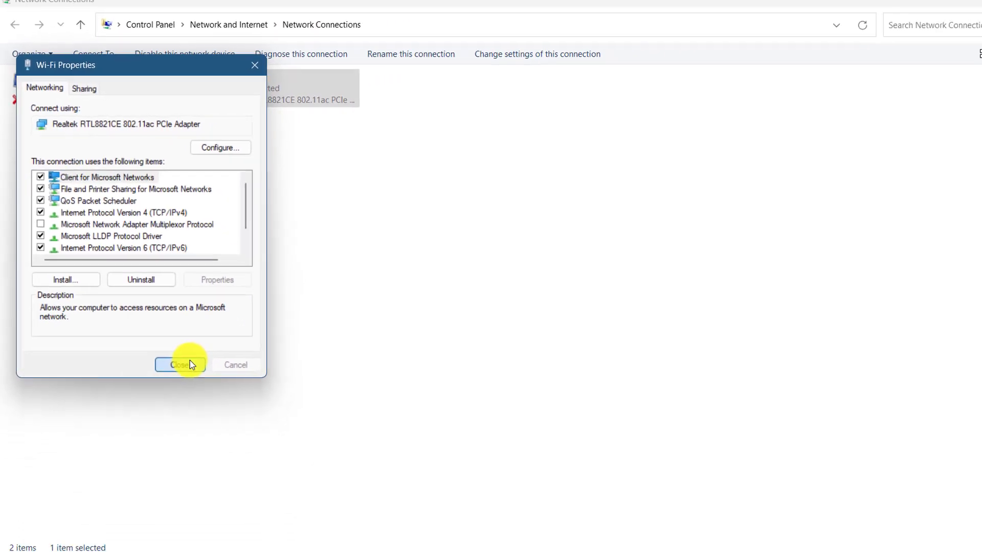
left_click(259, 453)
left_click(965, 7)
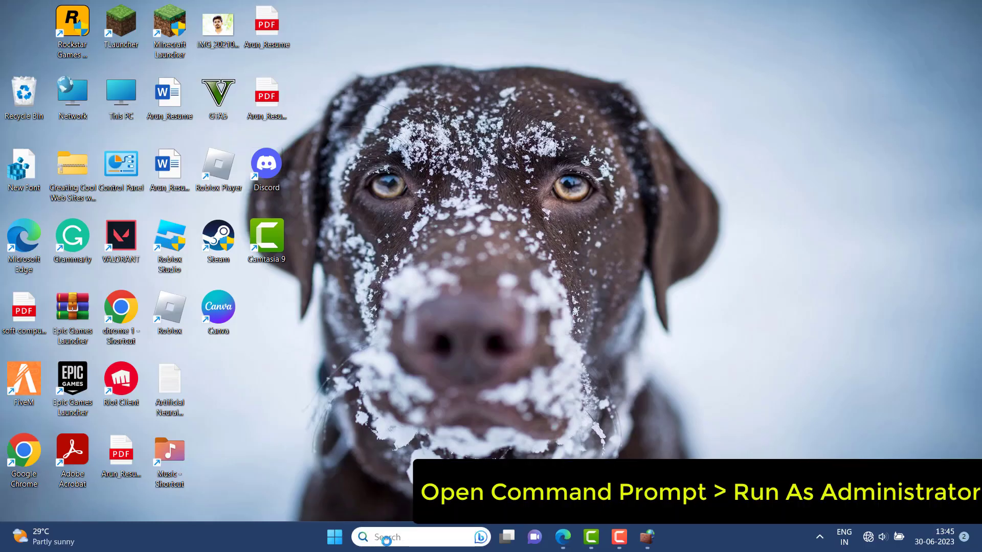
Search Windows for cmd and open Command Prompt
left_click(387, 537)
type("cmd")
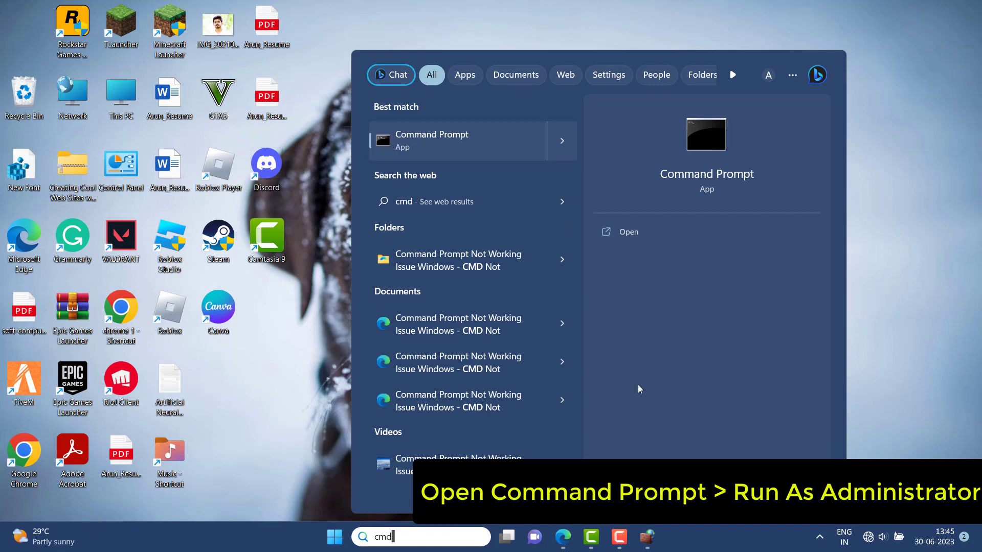
left_click(671, 235)
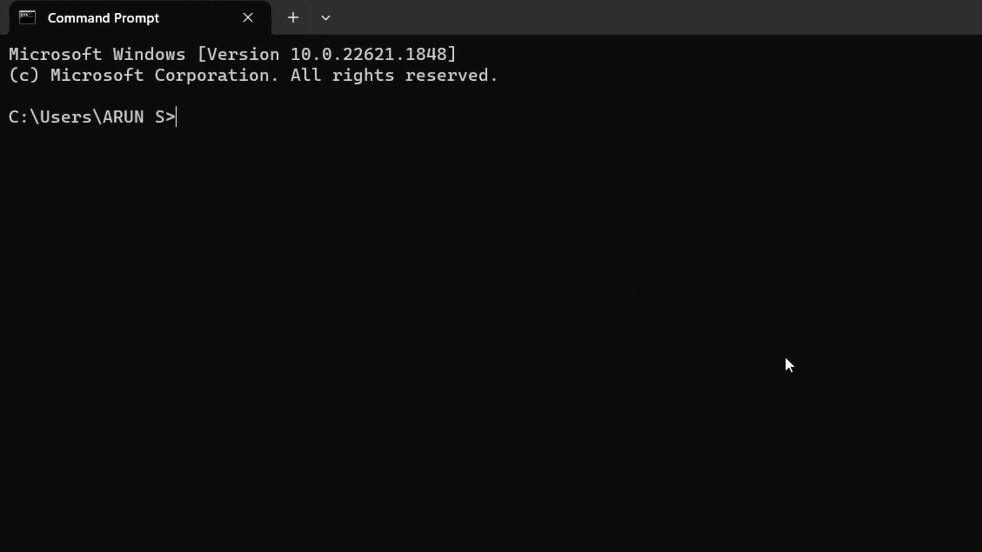
Flush the DNS resolver cache by running ipconfig /flushdns
type("ipconfig ")
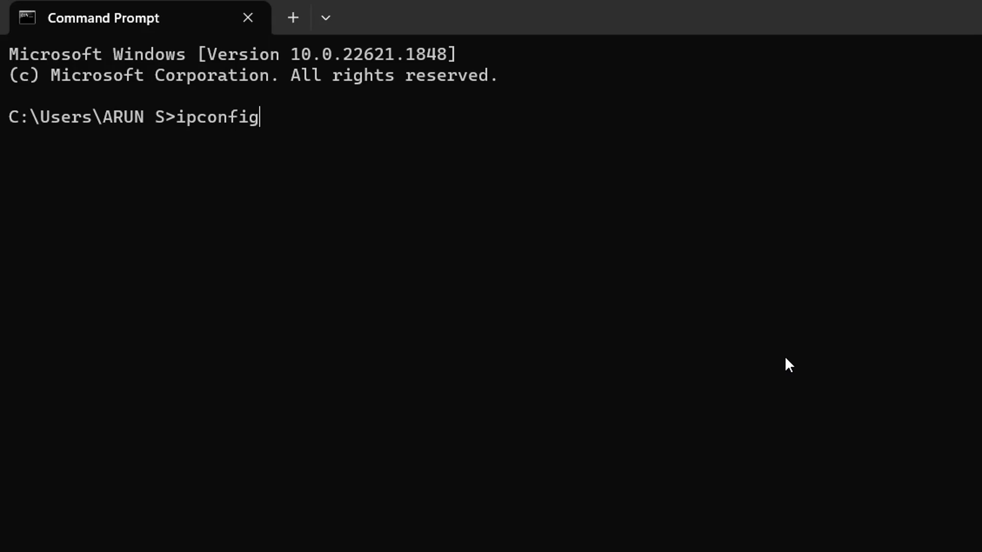
type("/flush")
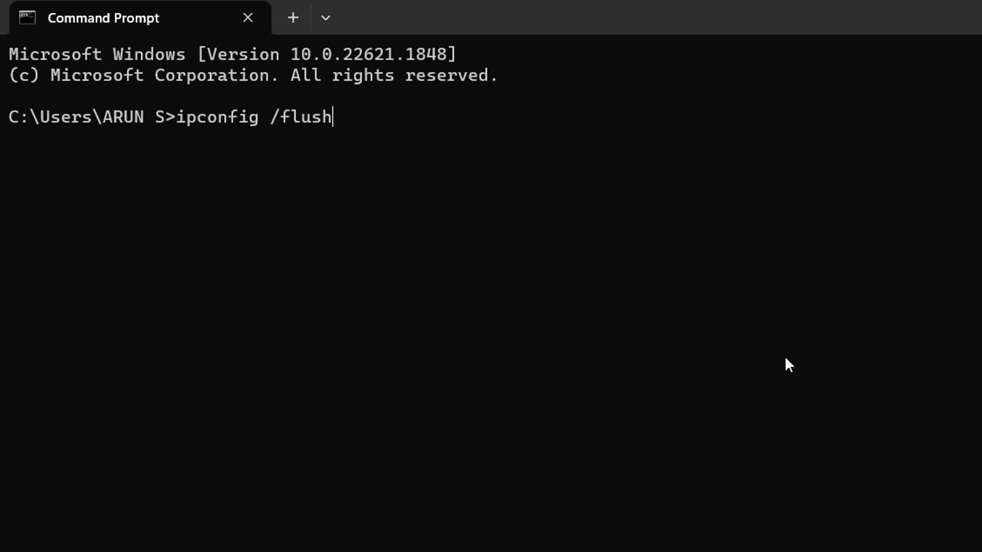
type("dns")
key("Return")
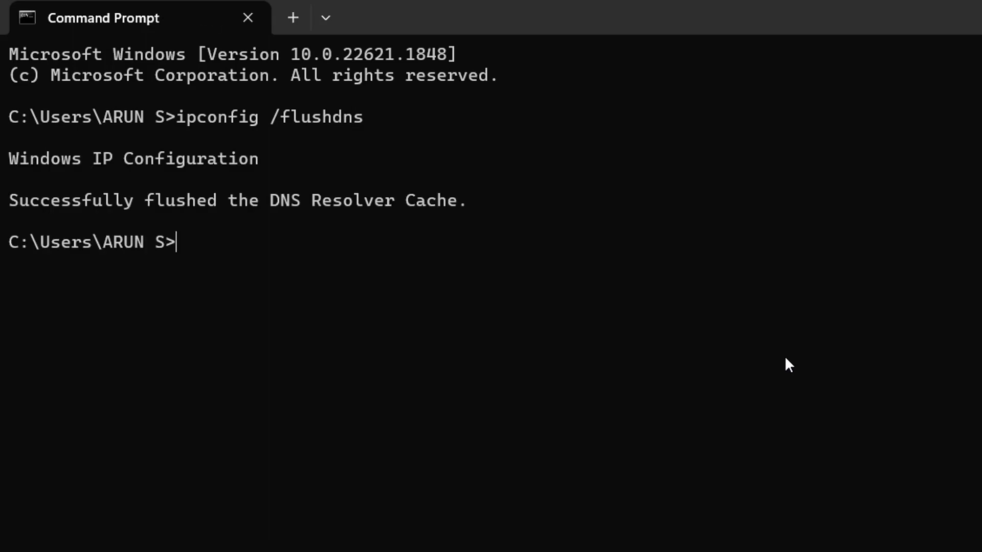
Try to re-register the computer's DNS records by running ipconfig /registerdns
type("ipconf")
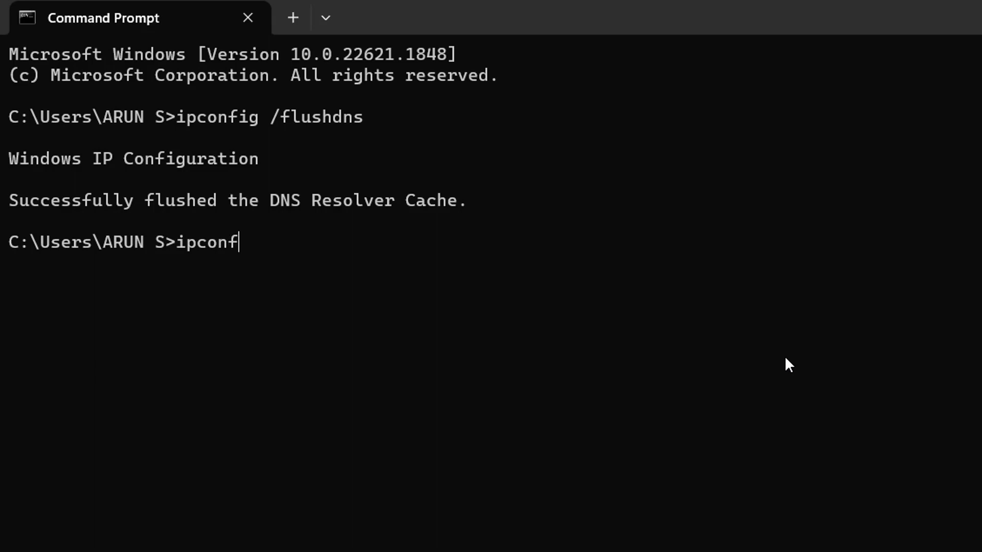
type("ig /regi")
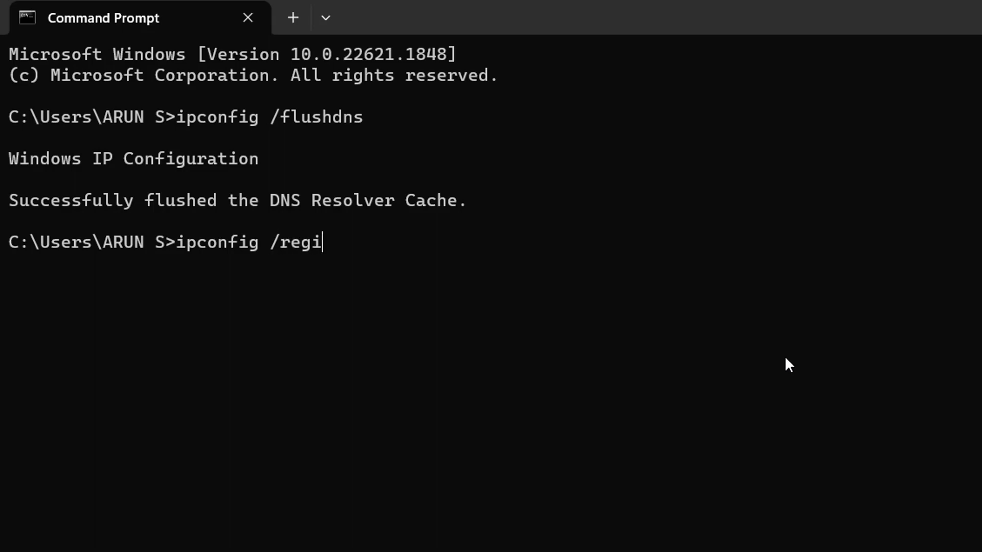
type("sterdns")
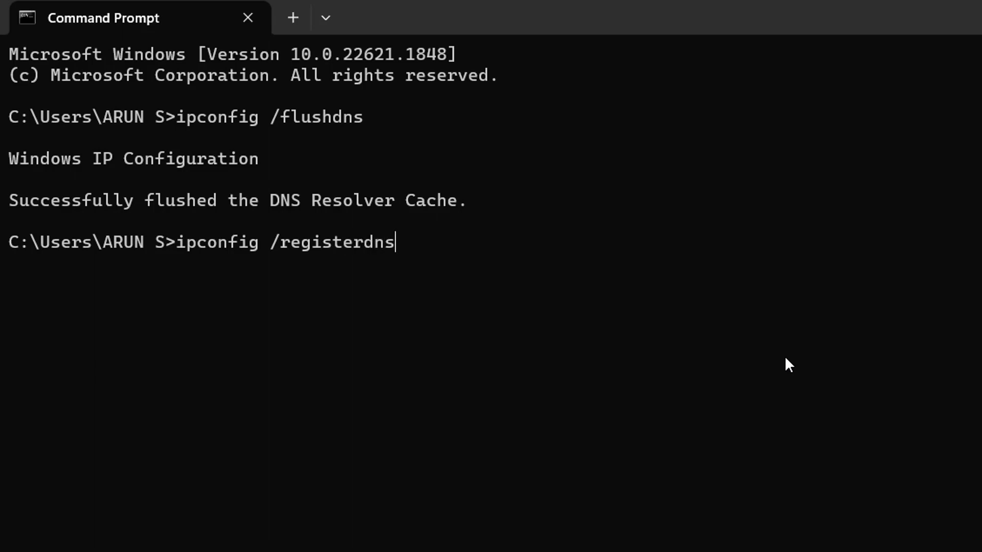
key("Return")
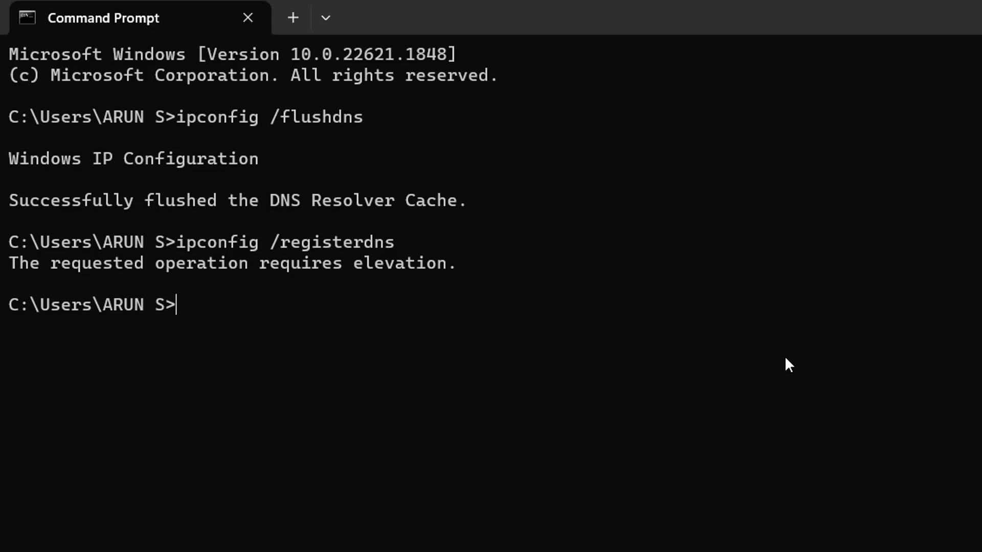
Try to release the current IP address by running ipconfig /release
type("ipconfi")
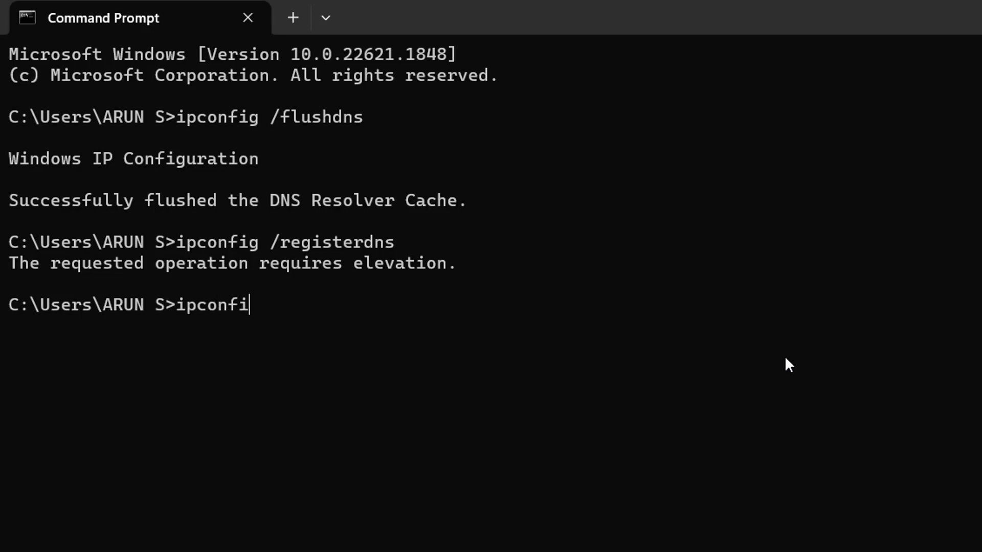
type("g /release")
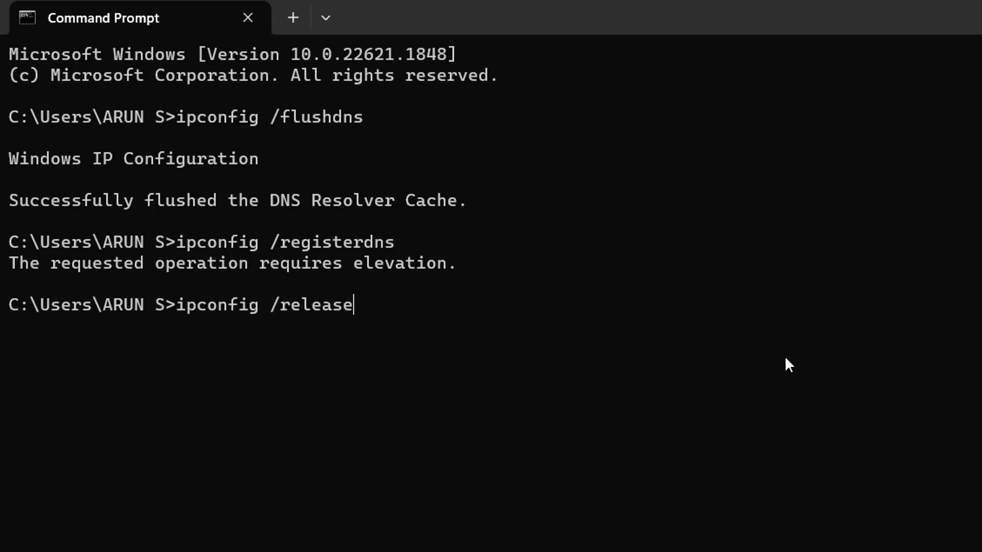
key("Return")
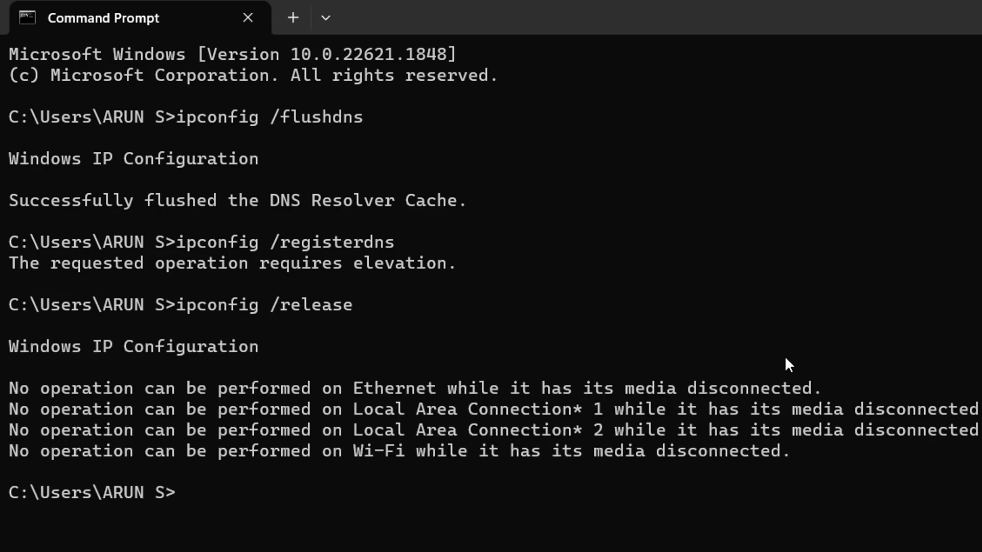
Try to renew the IP address with ipconfig /renew, and close Command Prompt with the exit command
type("ipconfig")
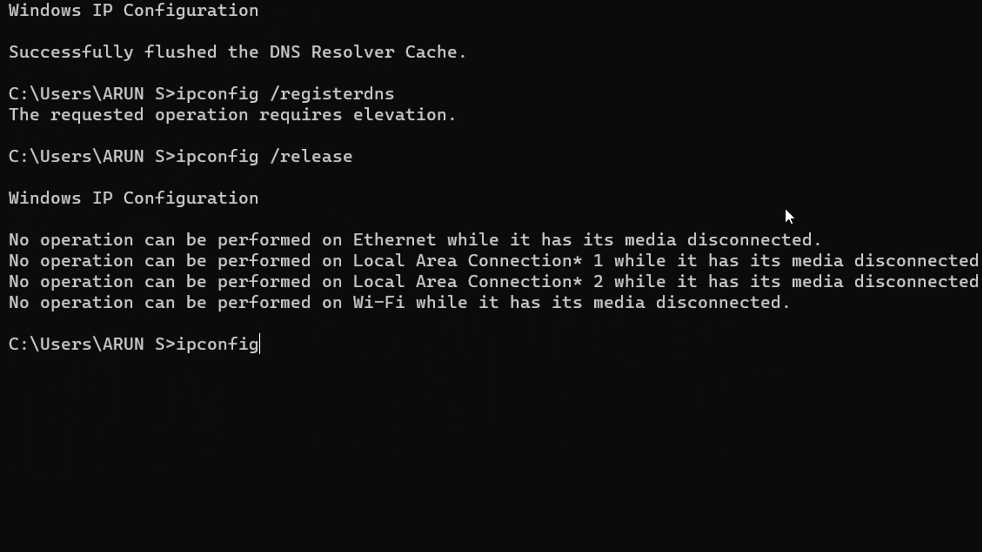
type(" /renew")
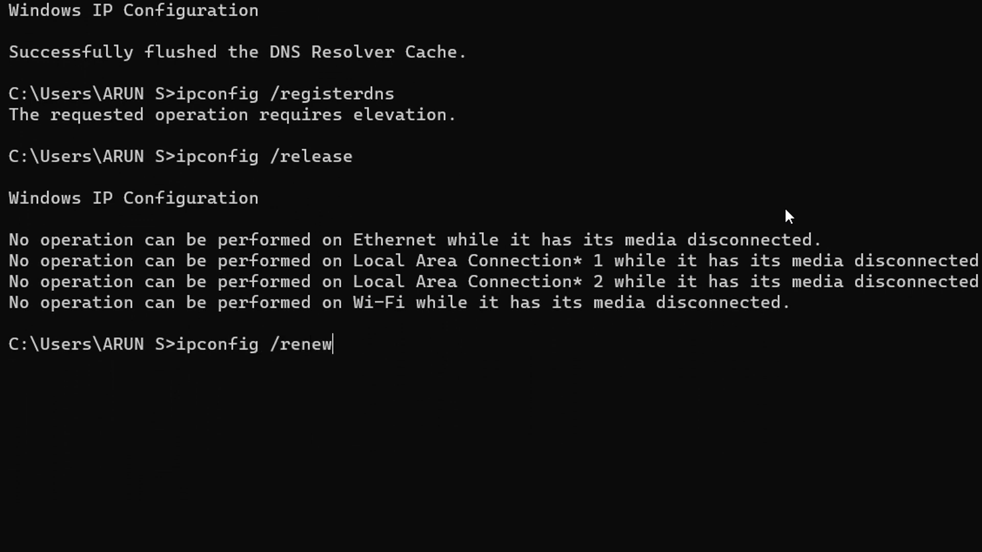
key("Return")
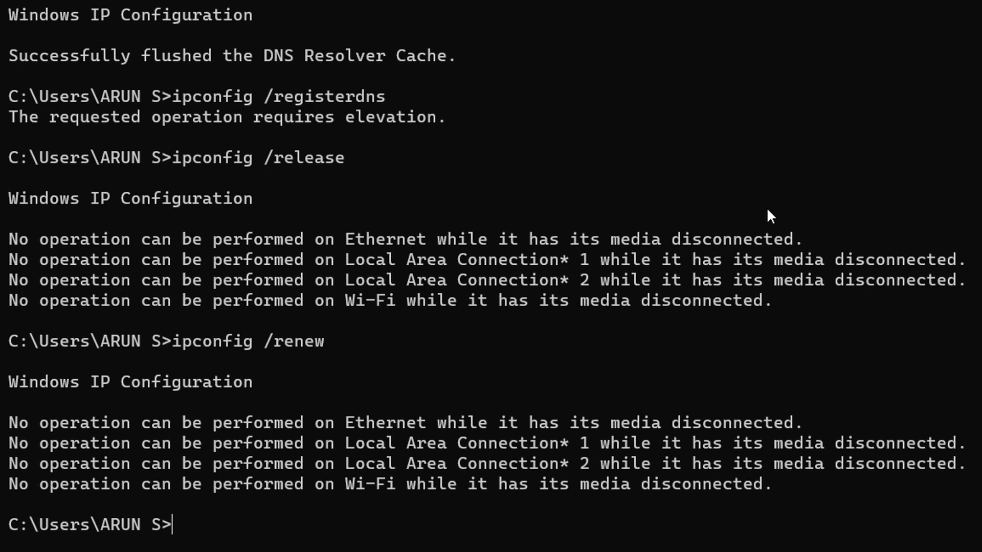
type("exit")
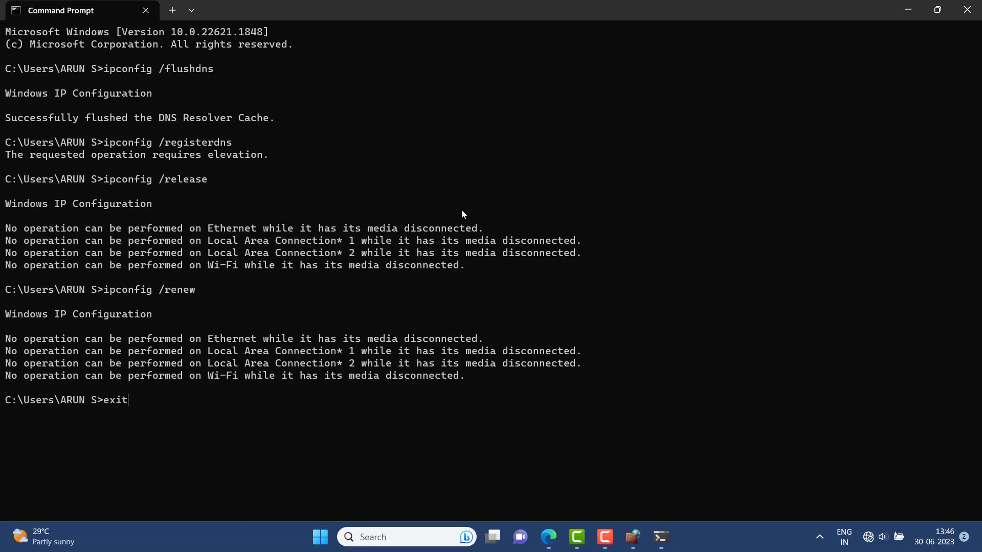
key("Return")
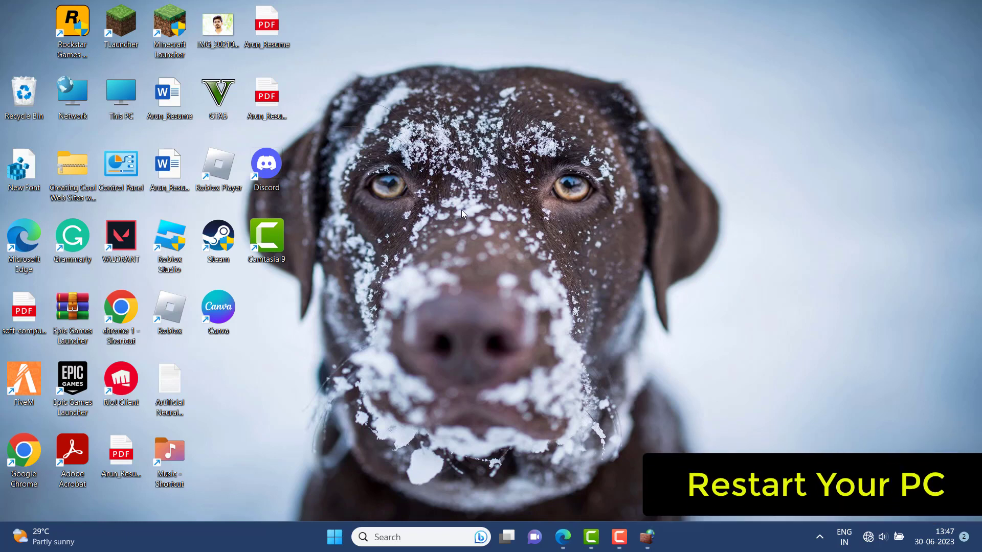
Open the Shut Down Windows dialog from the desktop and choose Restart as the computer's action
key("alt+F4")
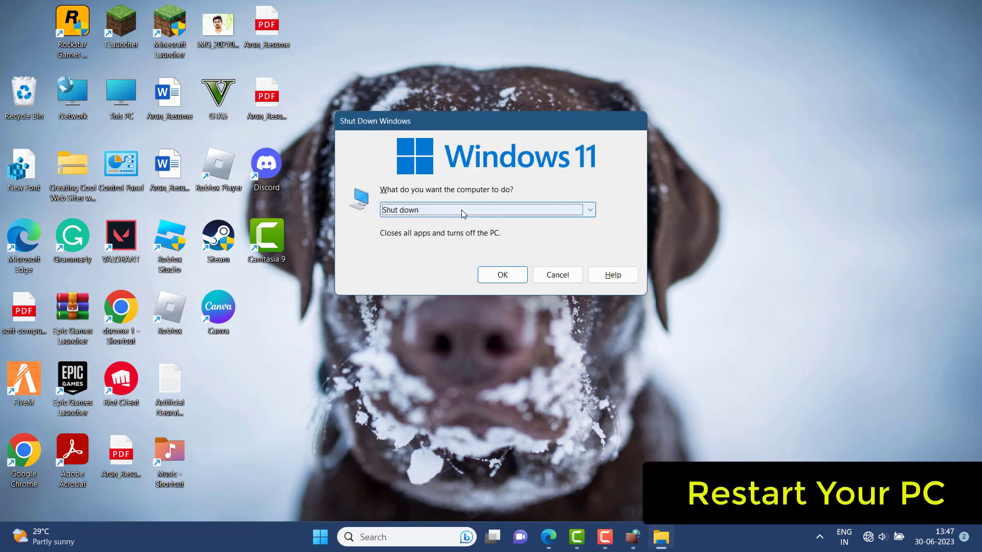
left_click(577, 213)
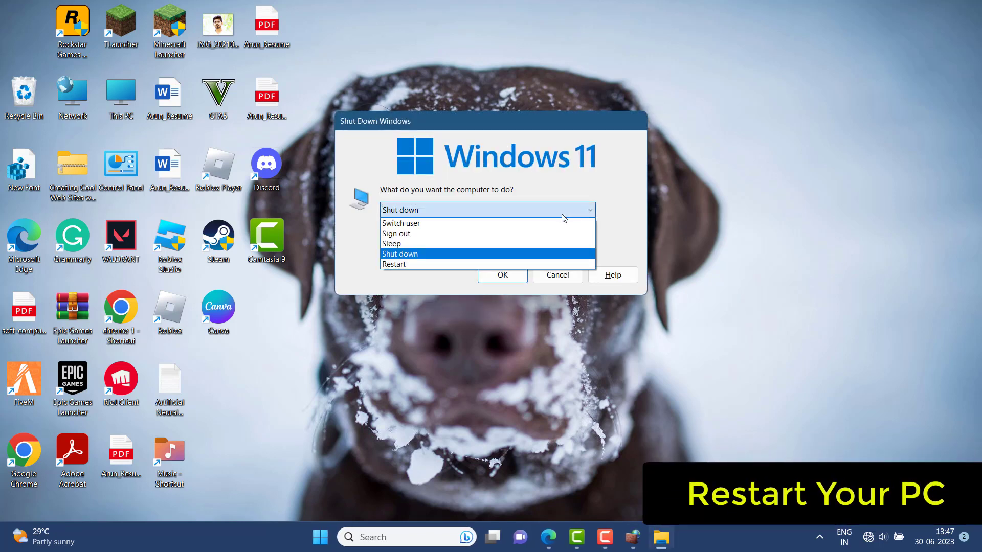
left_click(496, 262)
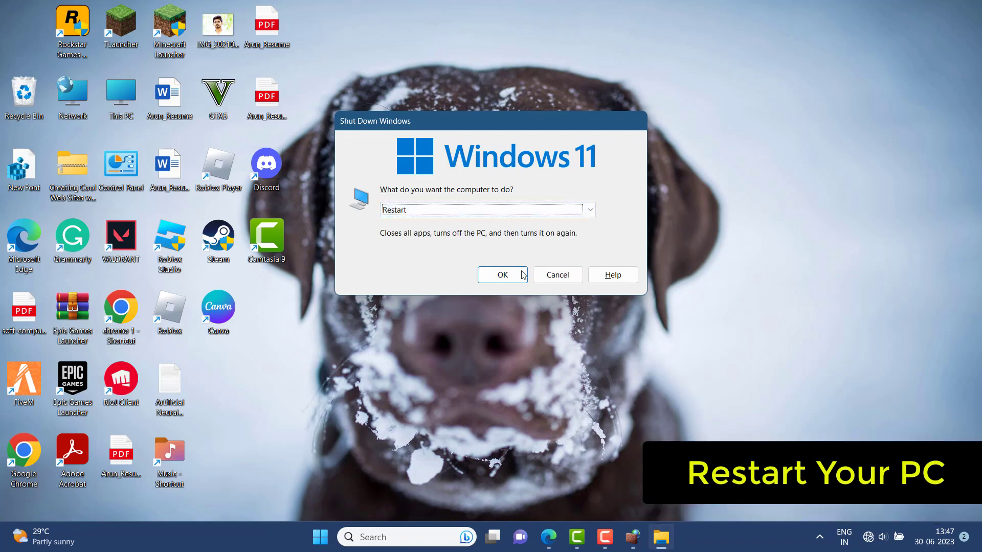